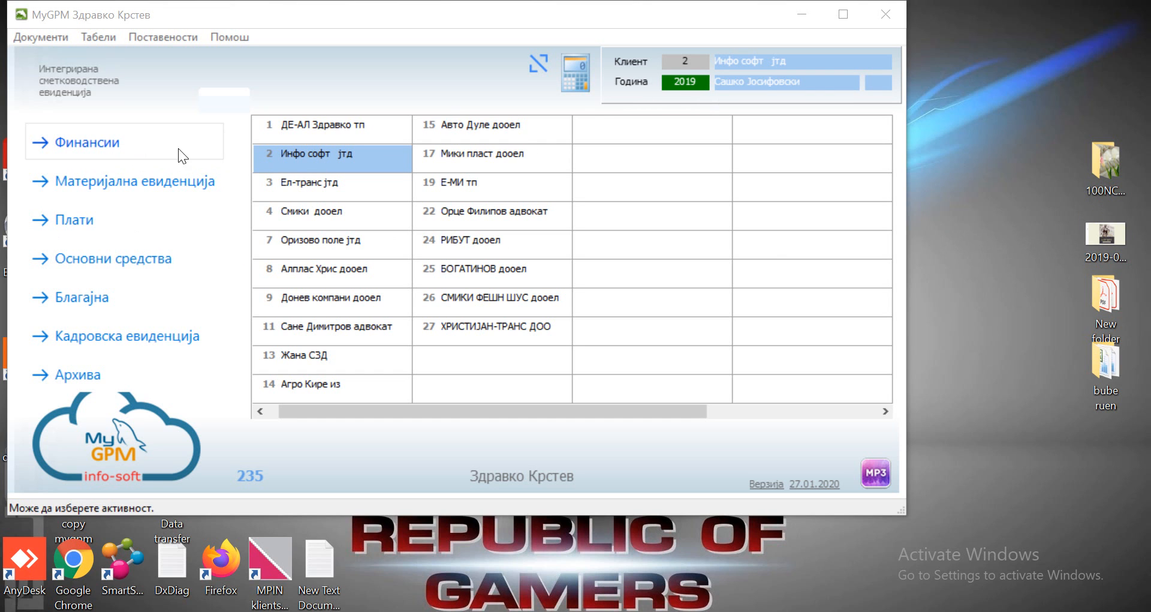
- Open the XML files window for the final account (Завршна сметка) from the finance module's additional reviews
click(68, 143)
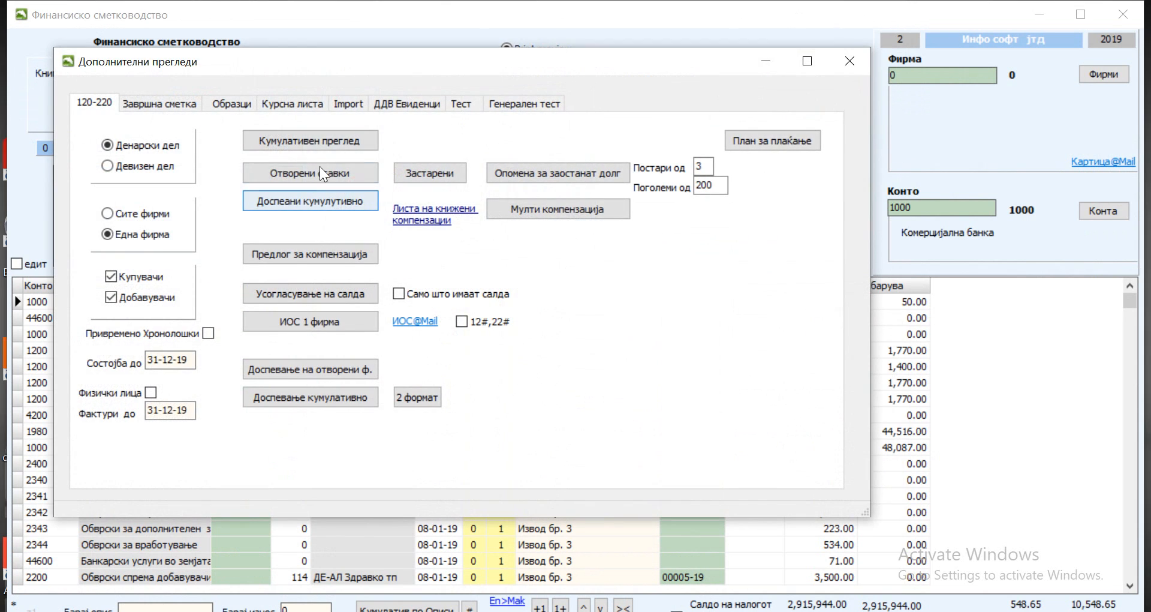
click(167, 103)
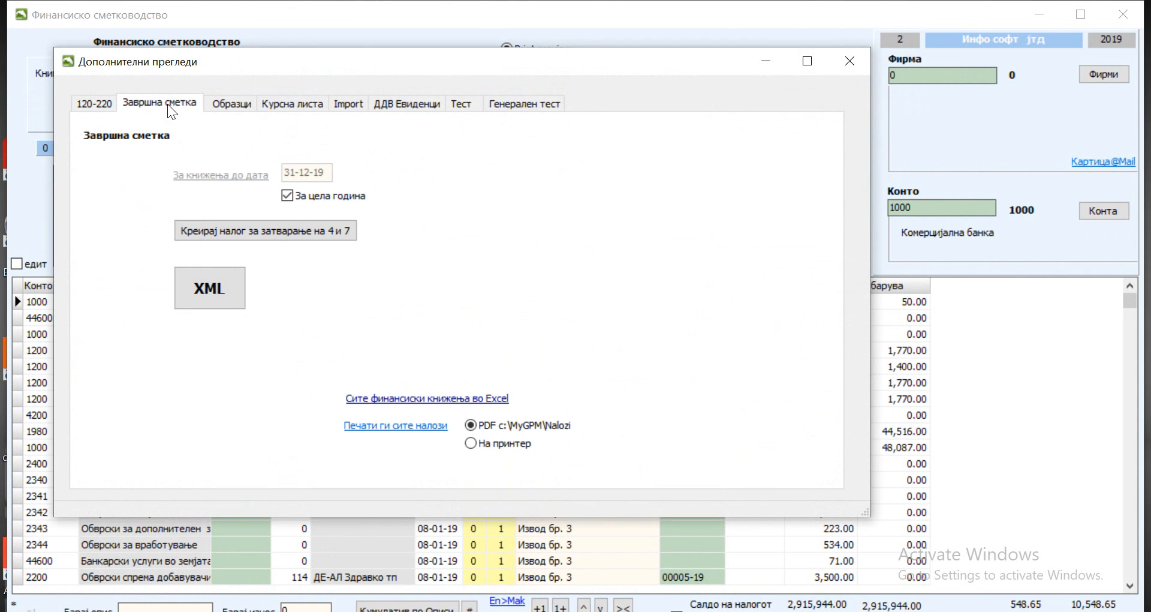
click(221, 280)
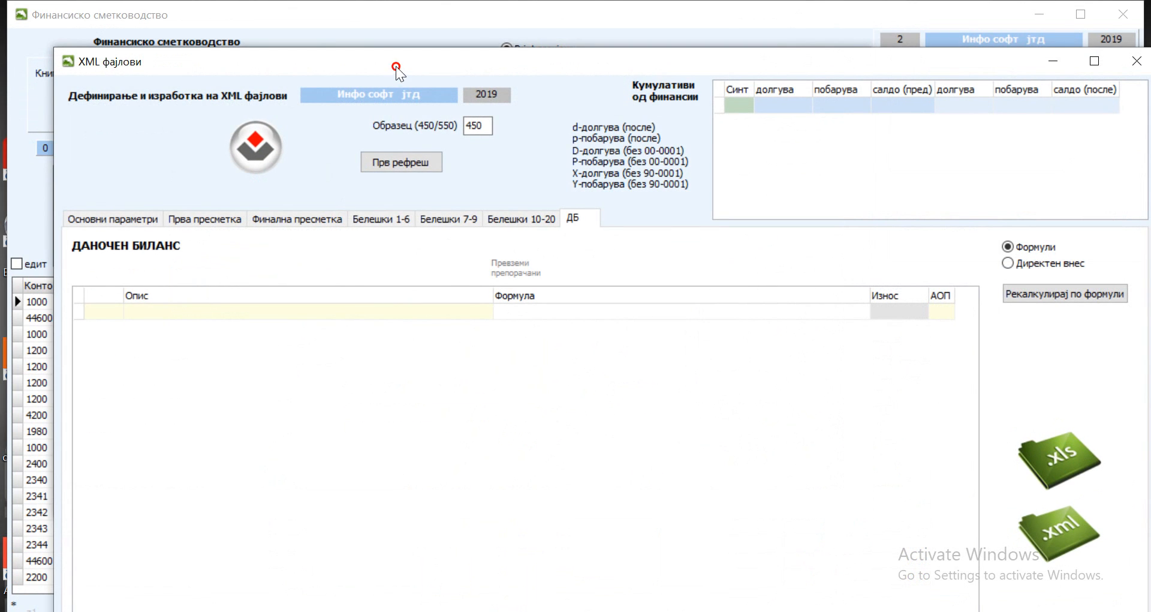
- Run the first refresh (Прв рефреш) for form 450 and display the tax balance (ДБ)
drag(396, 66, 361, 23)
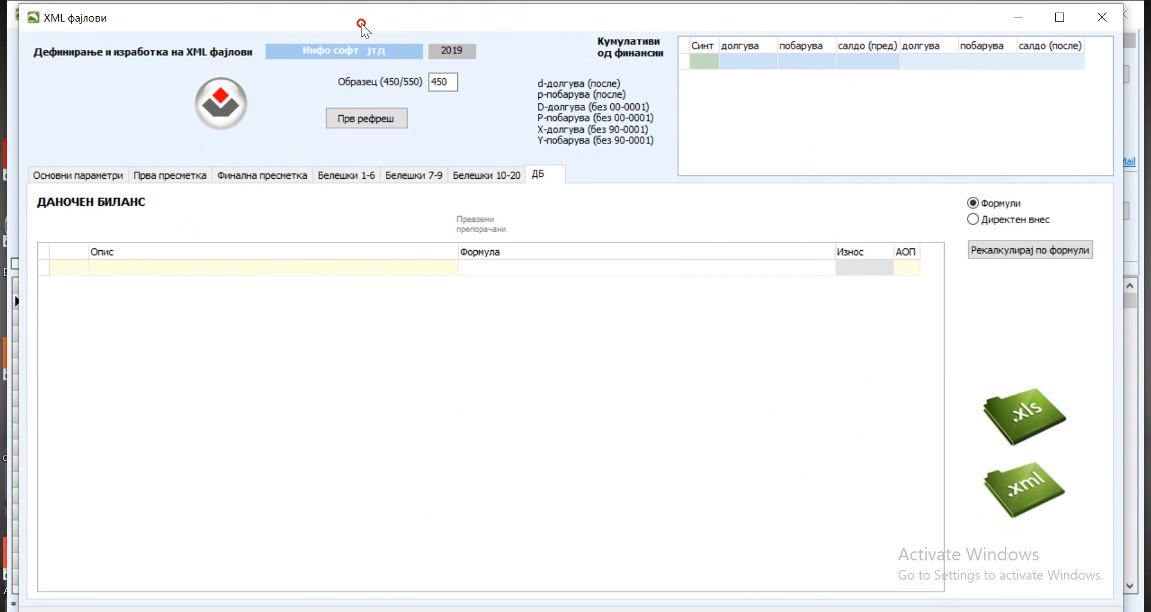
click(368, 114)
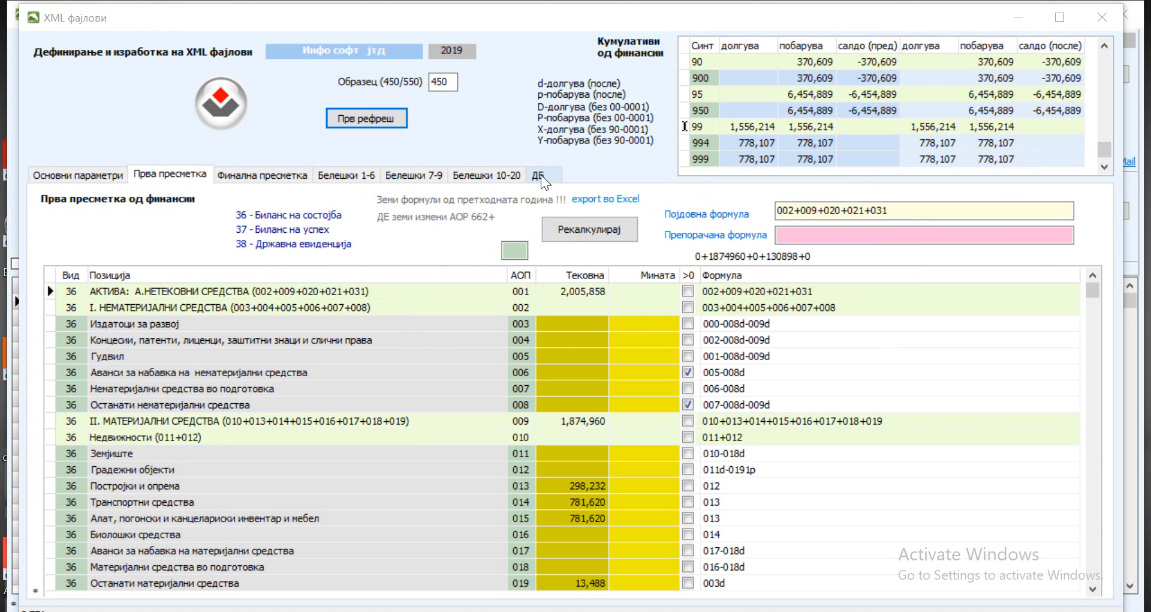
click(545, 174)
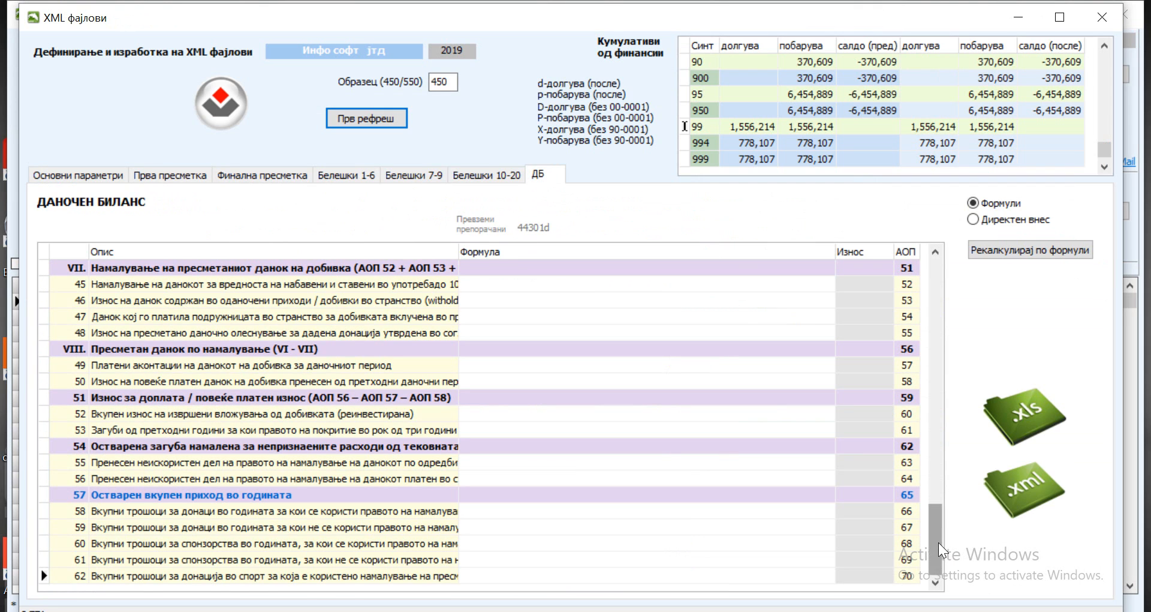
- Look through the tax balance rows from start to end and examine the formula fields of AOП 01 to 04
drag(938, 542, 933, 272)
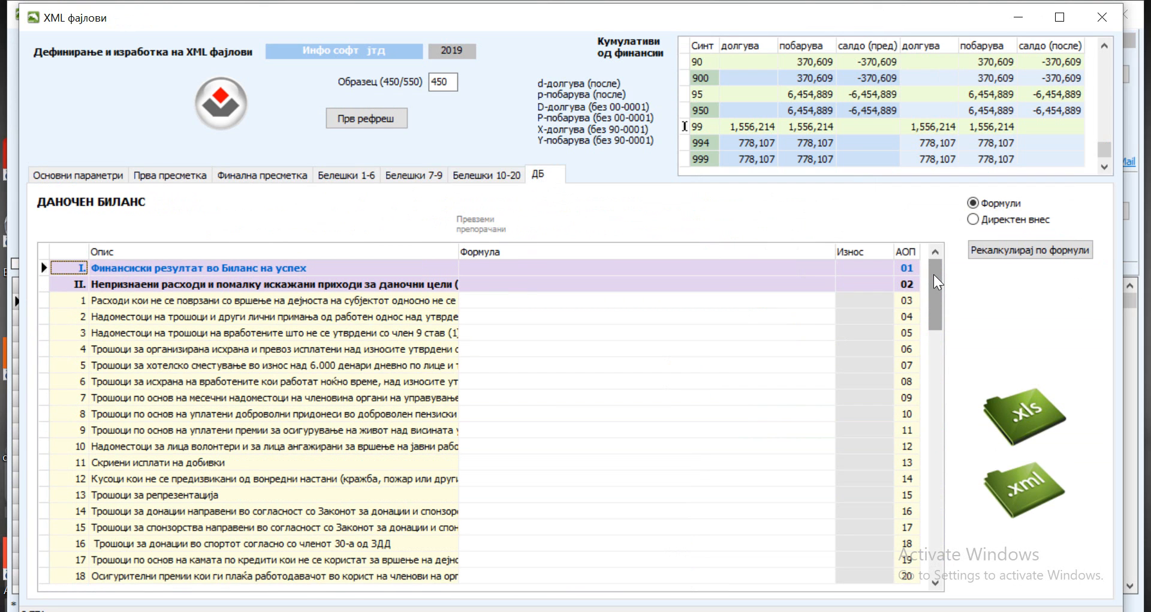
drag(934, 275, 872, 577)
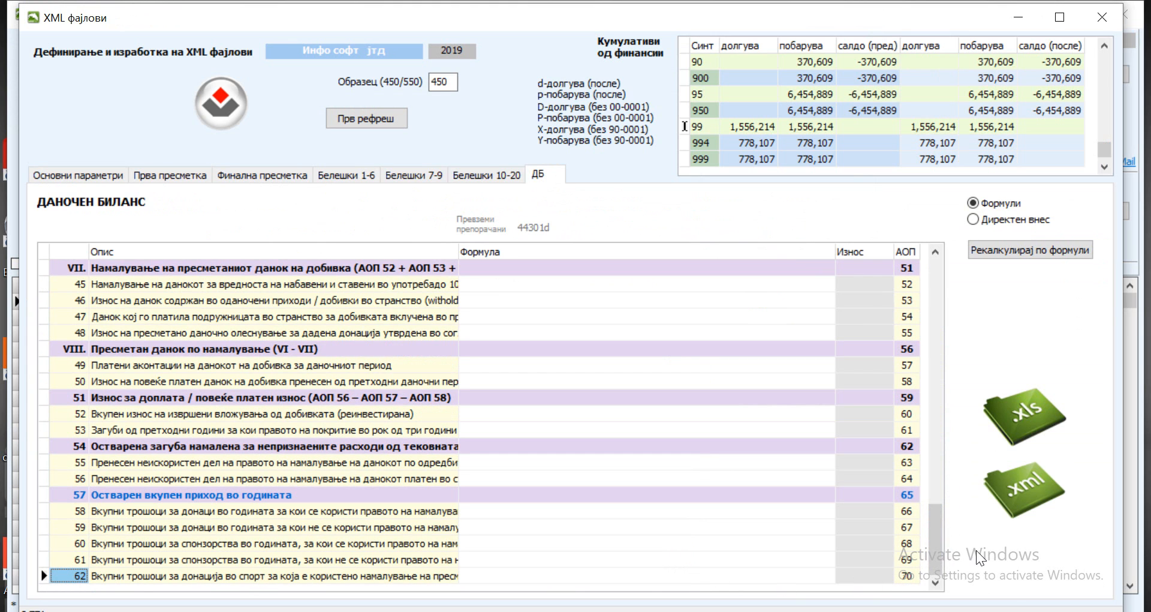
drag(943, 532, 925, 244)
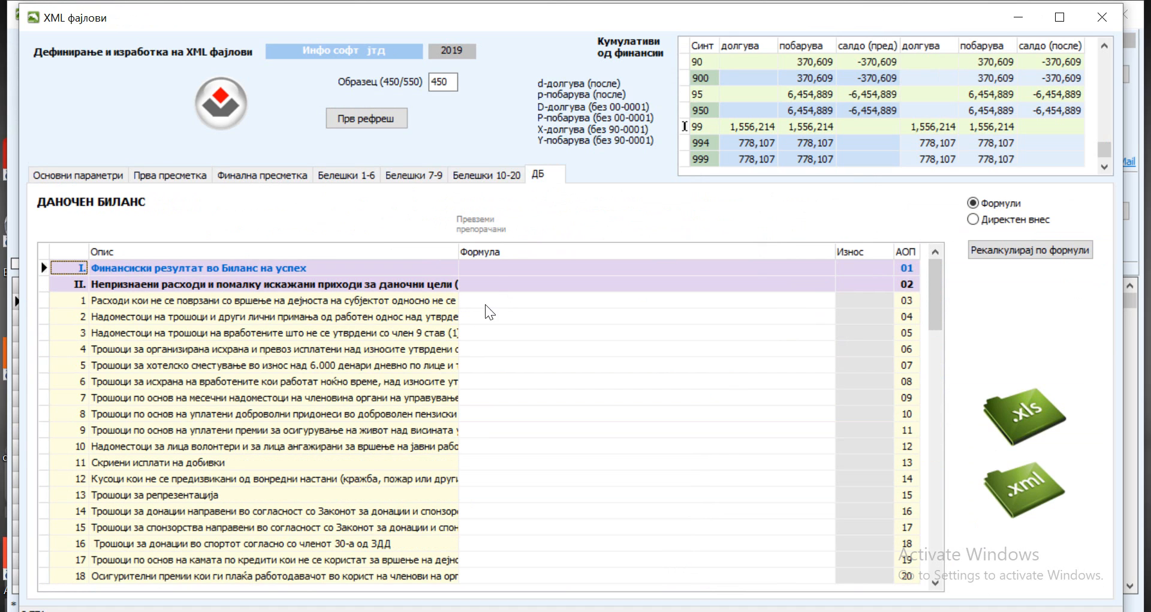
click(499, 267)
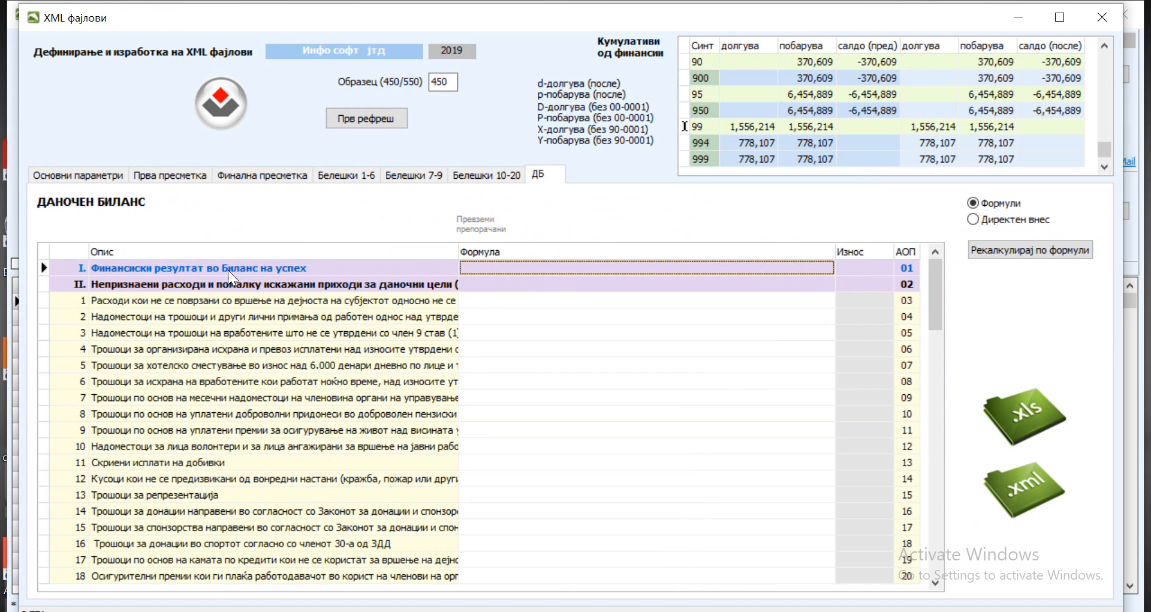
click(502, 285)
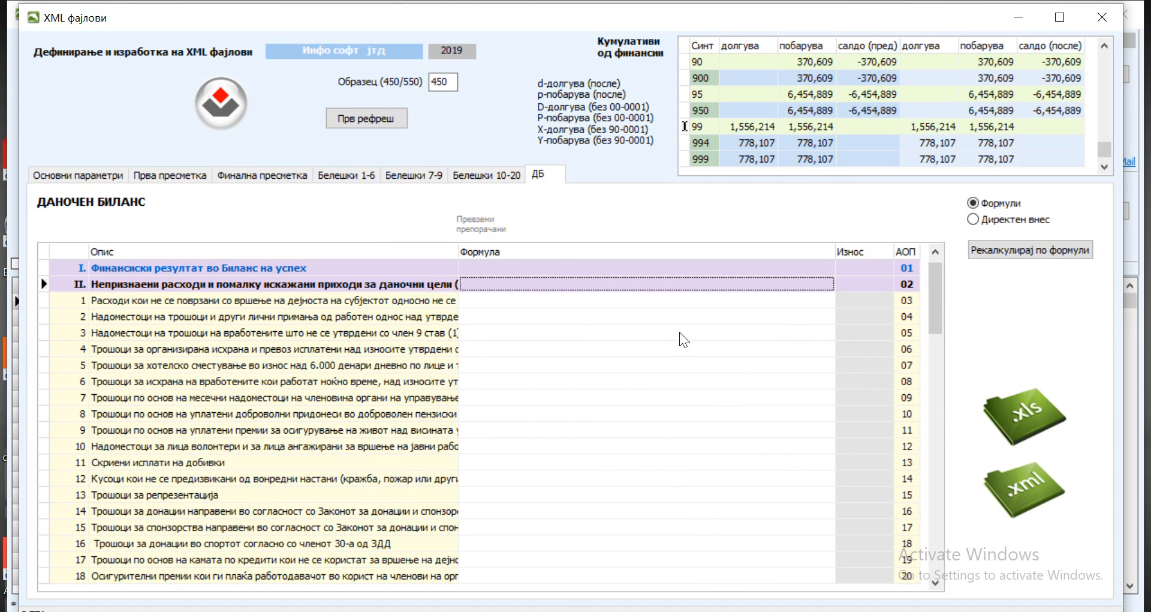
click(512, 302)
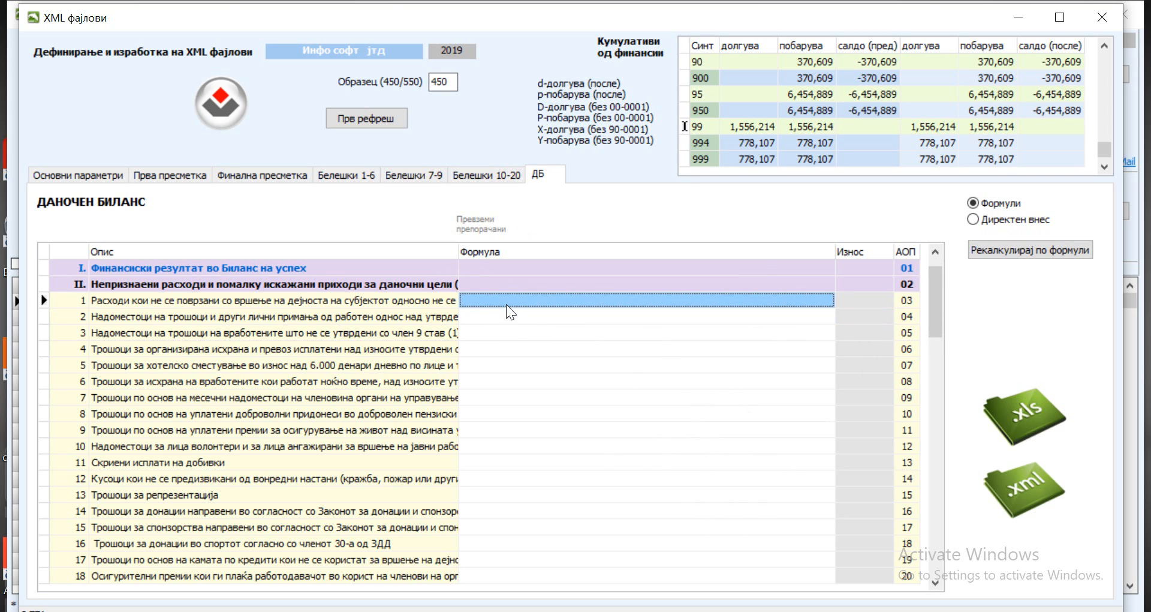
click(488, 317)
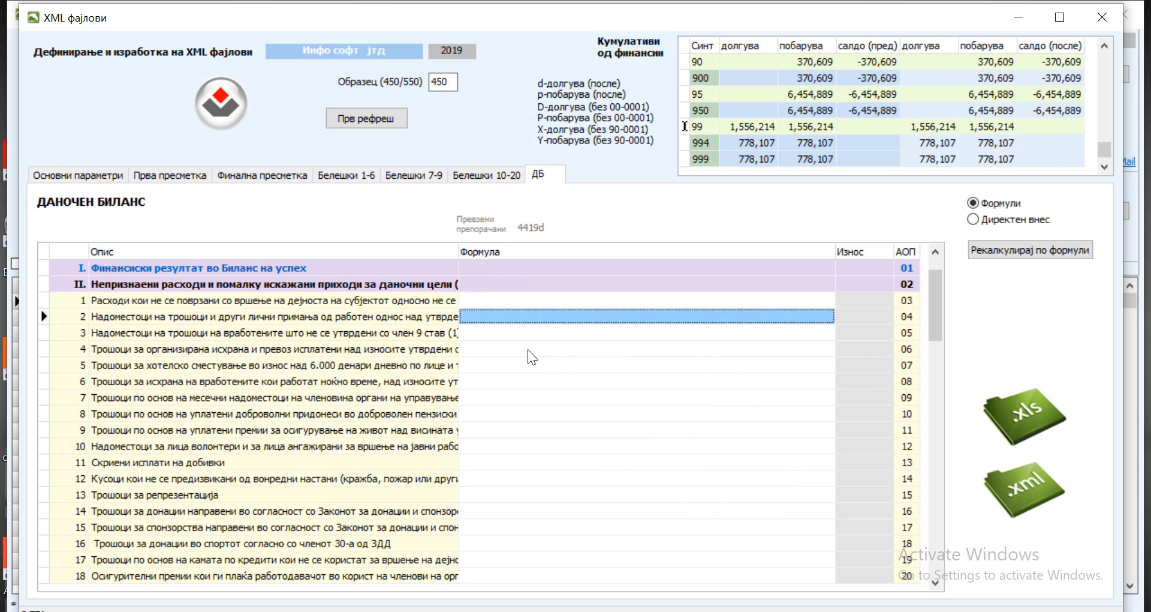
- Enter the formula 4010d for row 5, hotel accommodation costs (AOП 07)
click(475, 365)
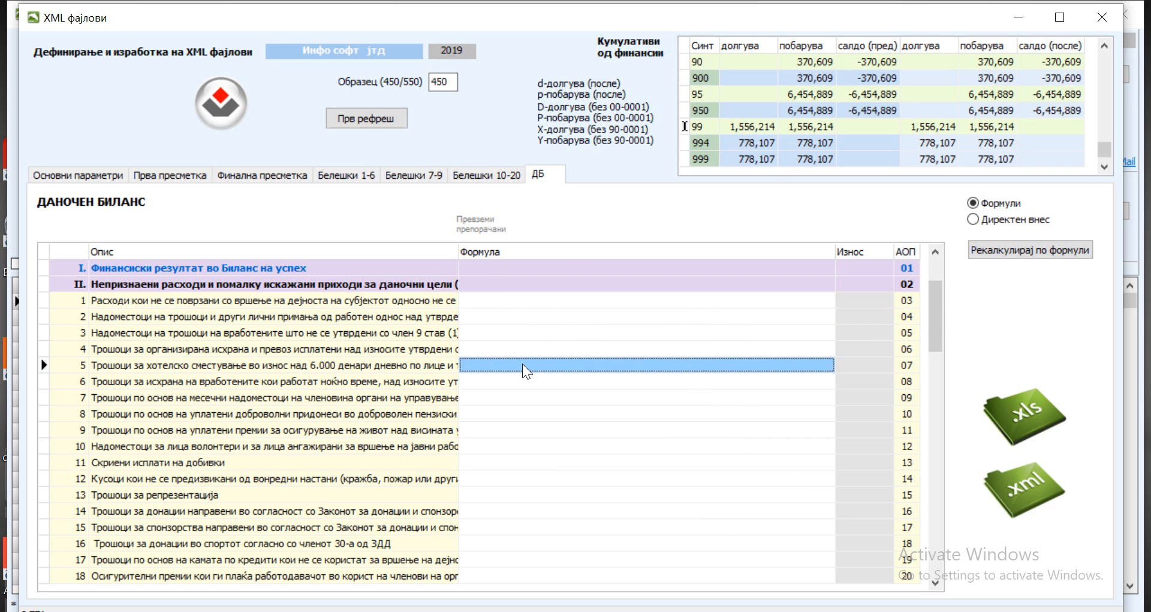
text(4010)
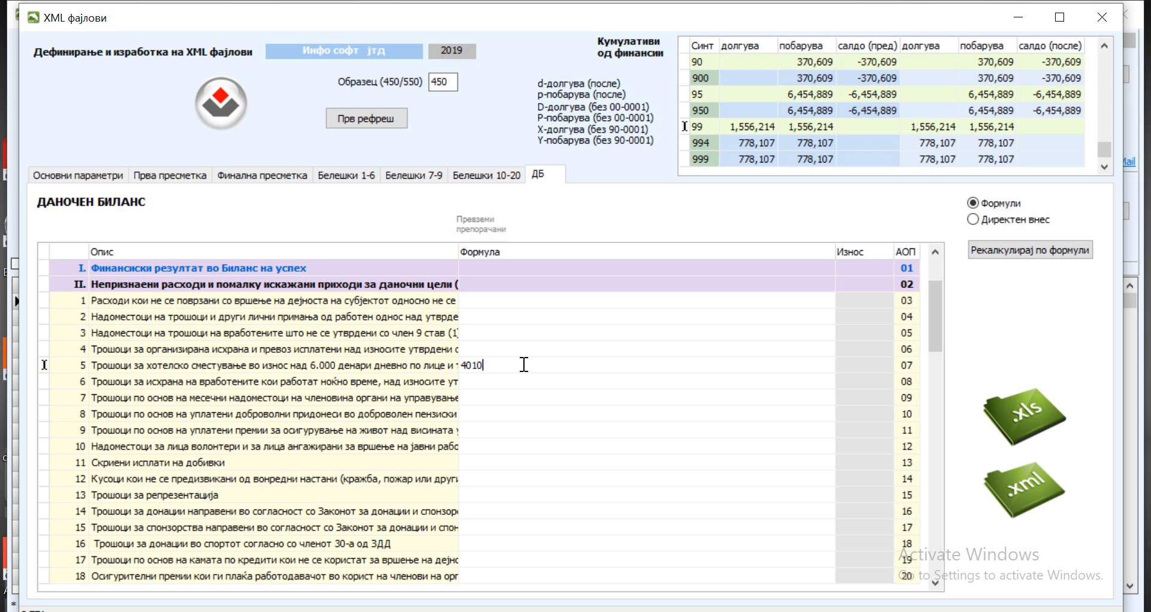
text(d)
key(Return)
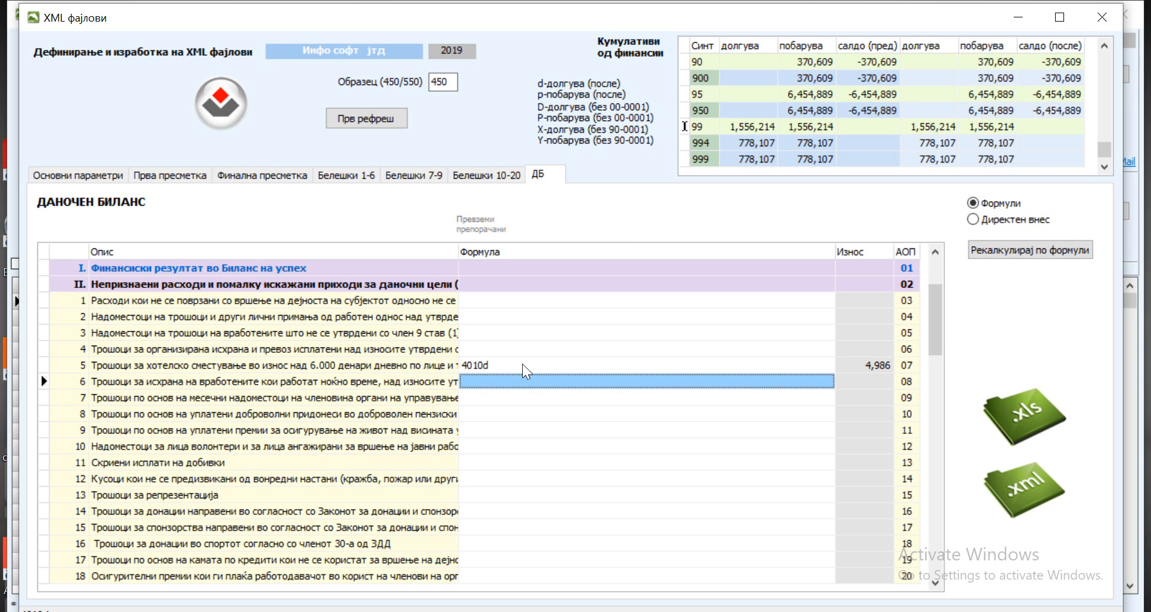
- Check the calculated amount in row 5 and clear its formula
click(491, 365)
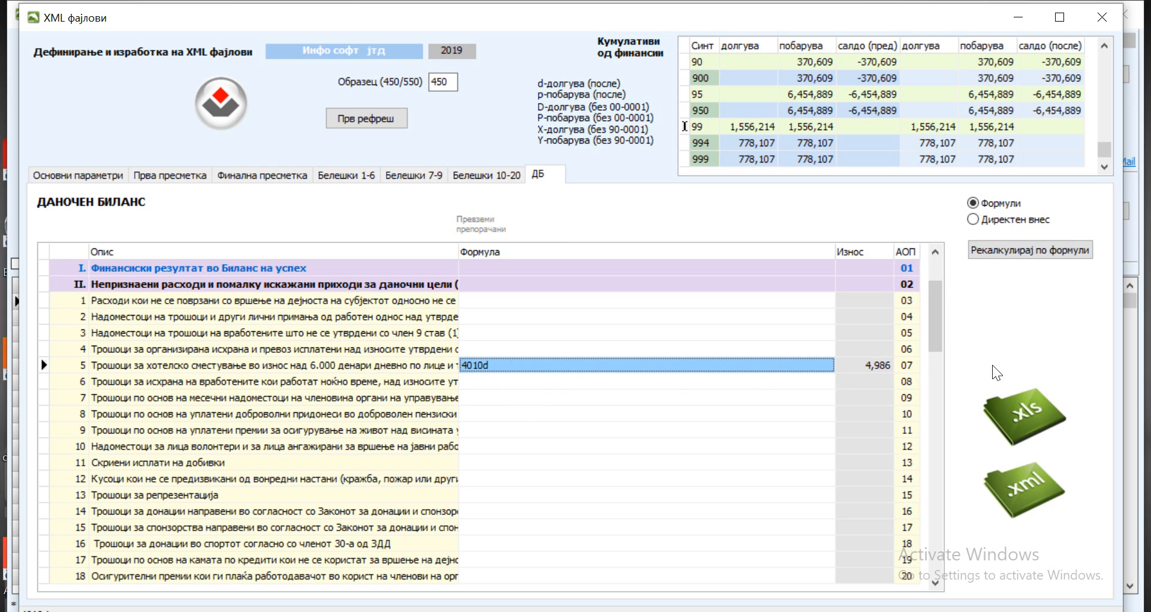
click(878, 367)
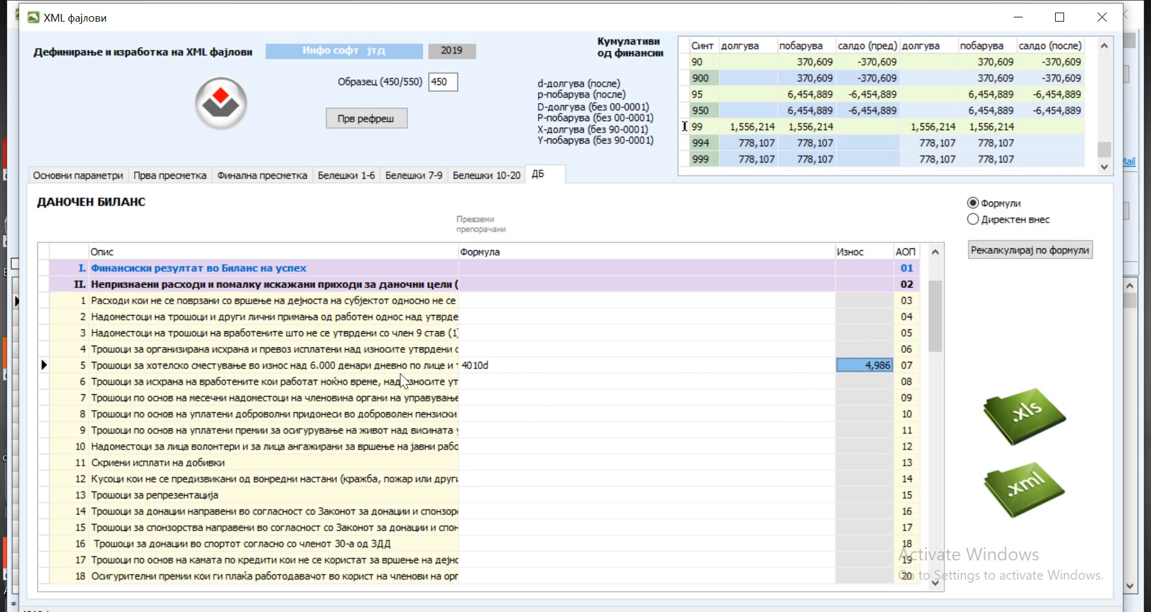
click(483, 365)
click(484, 364)
key(BackSpace)
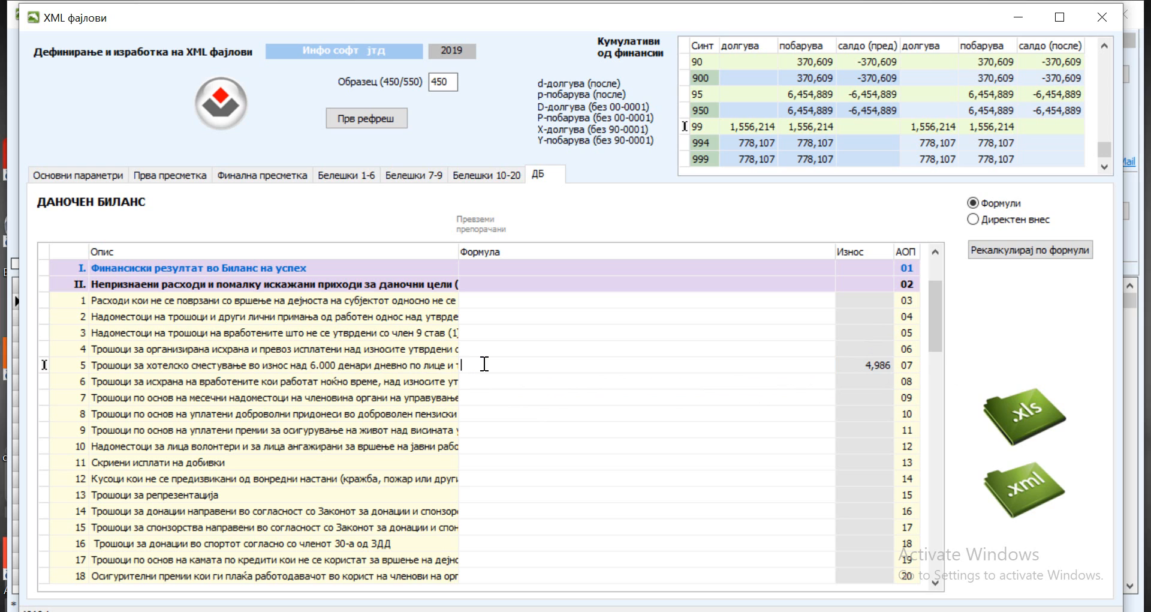
click(481, 347)
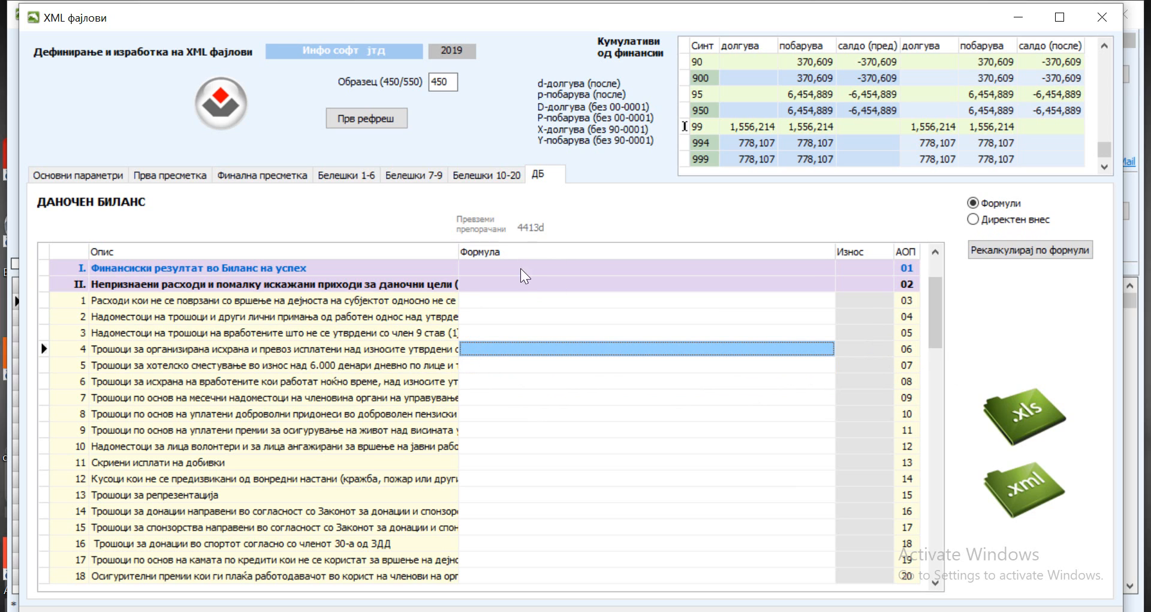
- Apply the recommended formula 4419d to row 3, employee cost allowances (AOП 05)
click(473, 334)
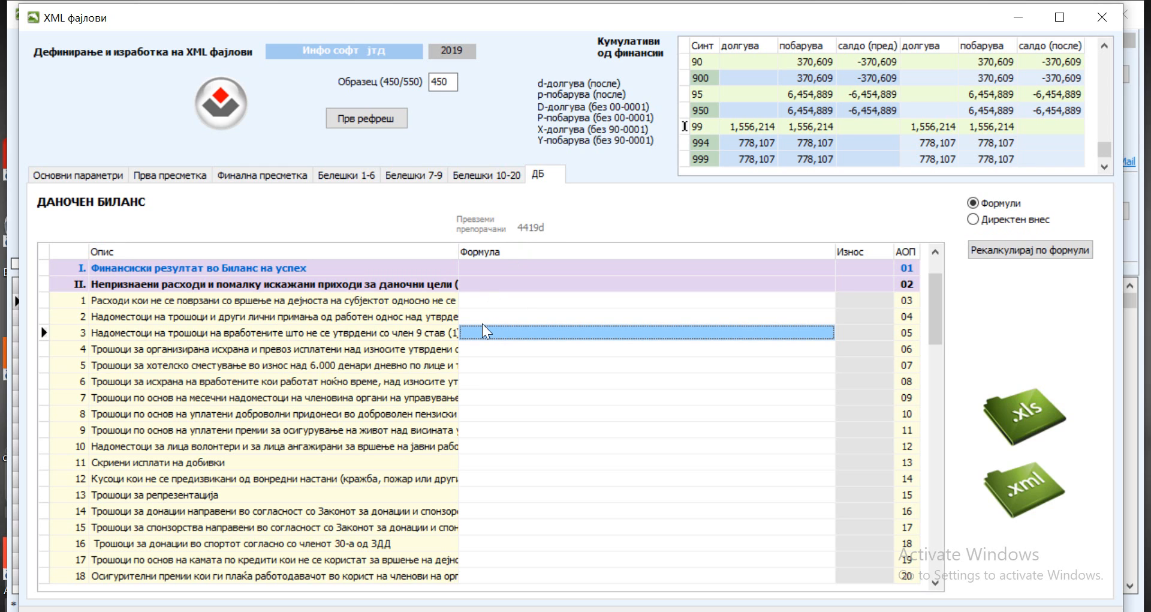
click(533, 228)
click(881, 338)
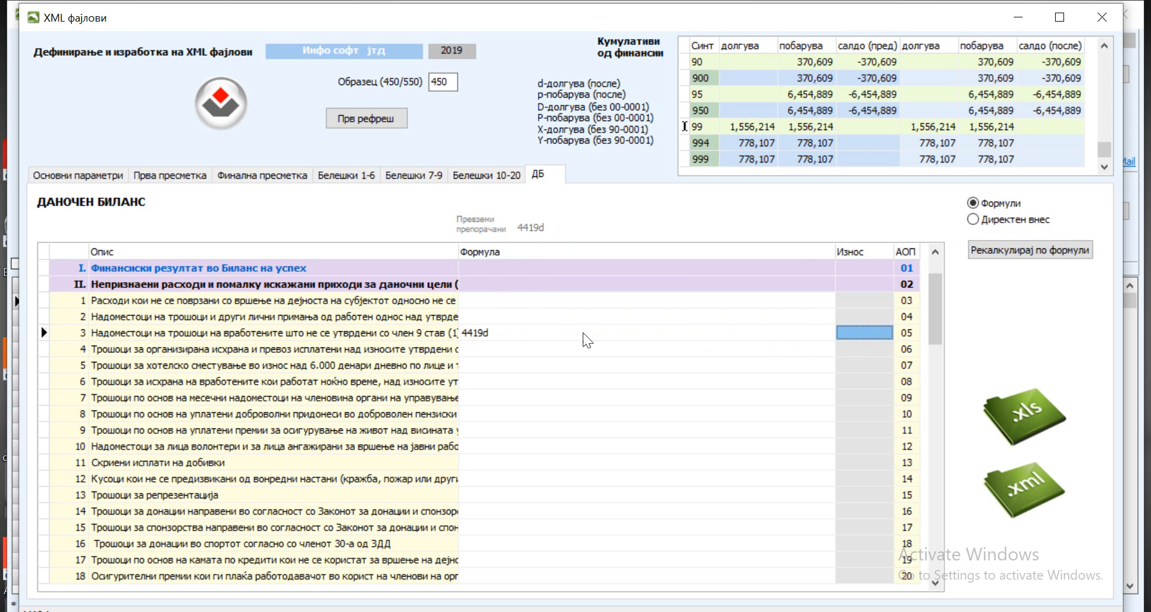
- Clear the formula 4419d from row 3 (AOП 05)
click(507, 336)
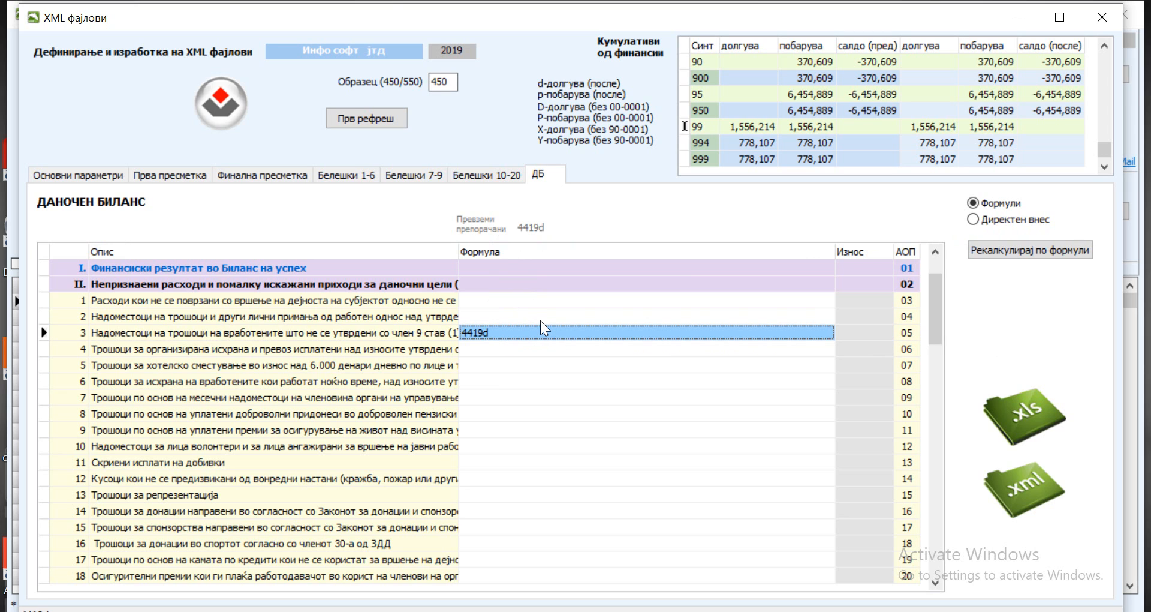
click(529, 335)
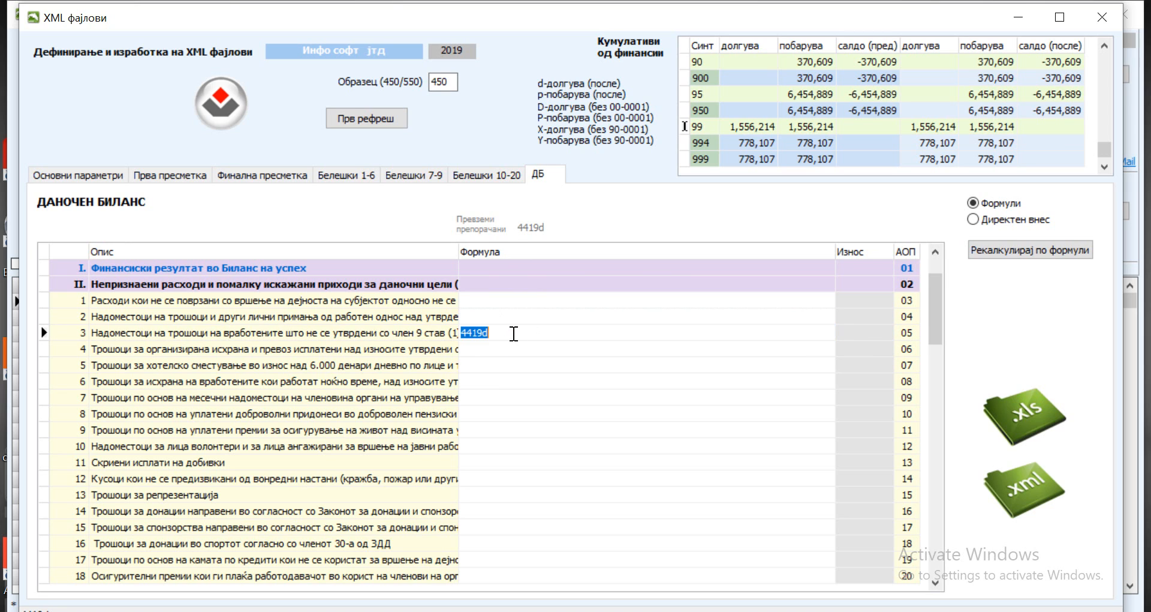
key(BackSpace)
click(505, 349)
- Select the main program's setting Дозволена манипулација со цел документ and return to the XML files window
click(436, 24)
drag(436, 24, 467, 73)
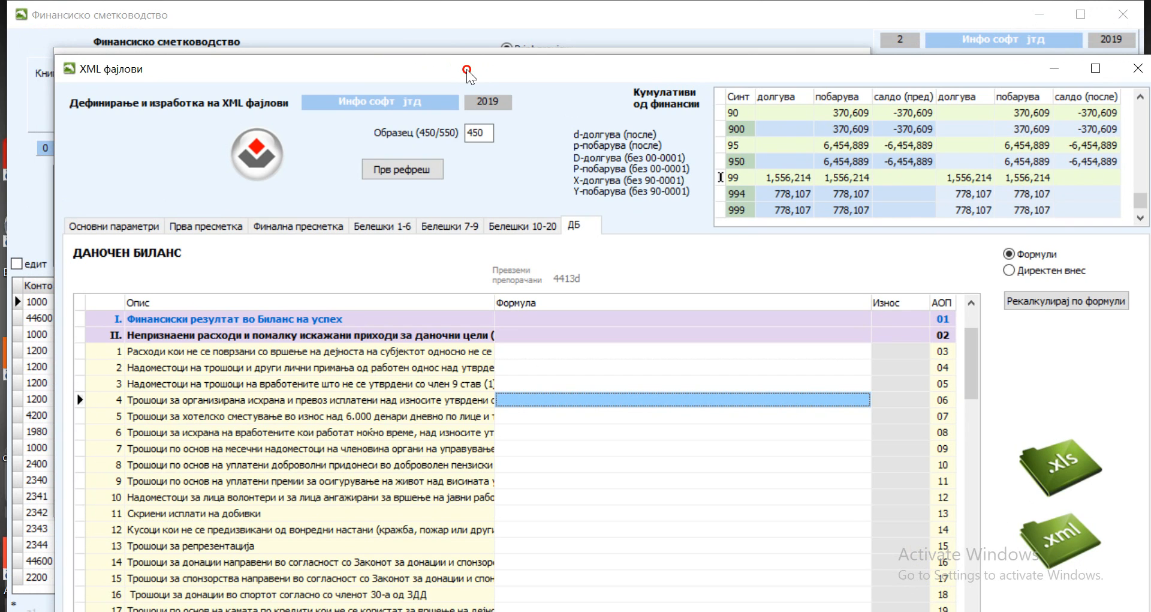
drag(418, 21, 434, 64)
click(153, 35)
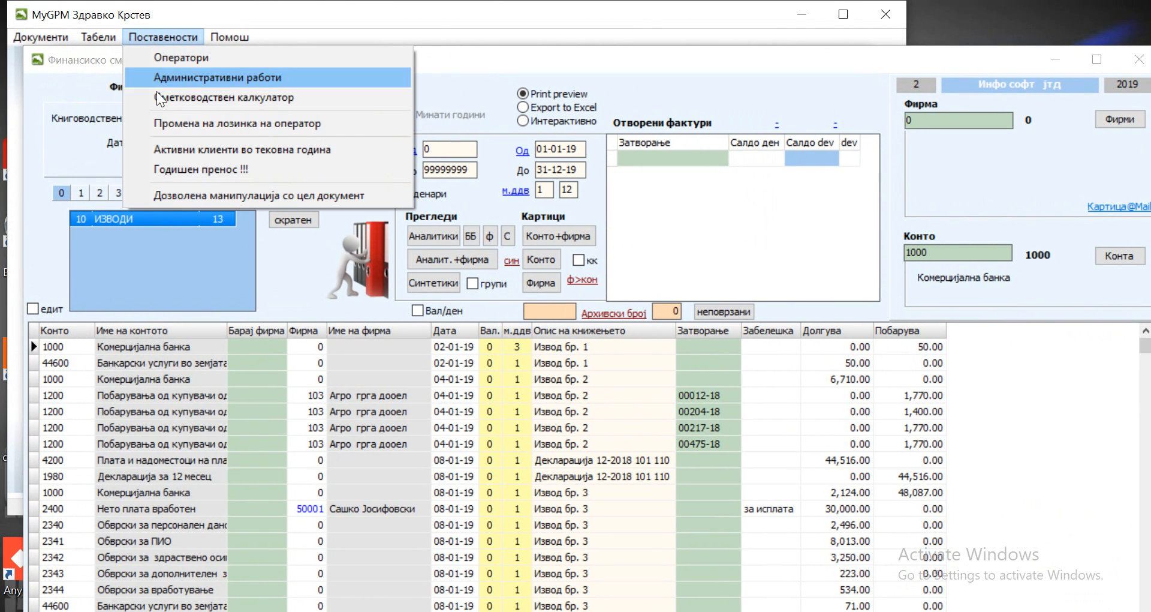
click(189, 193)
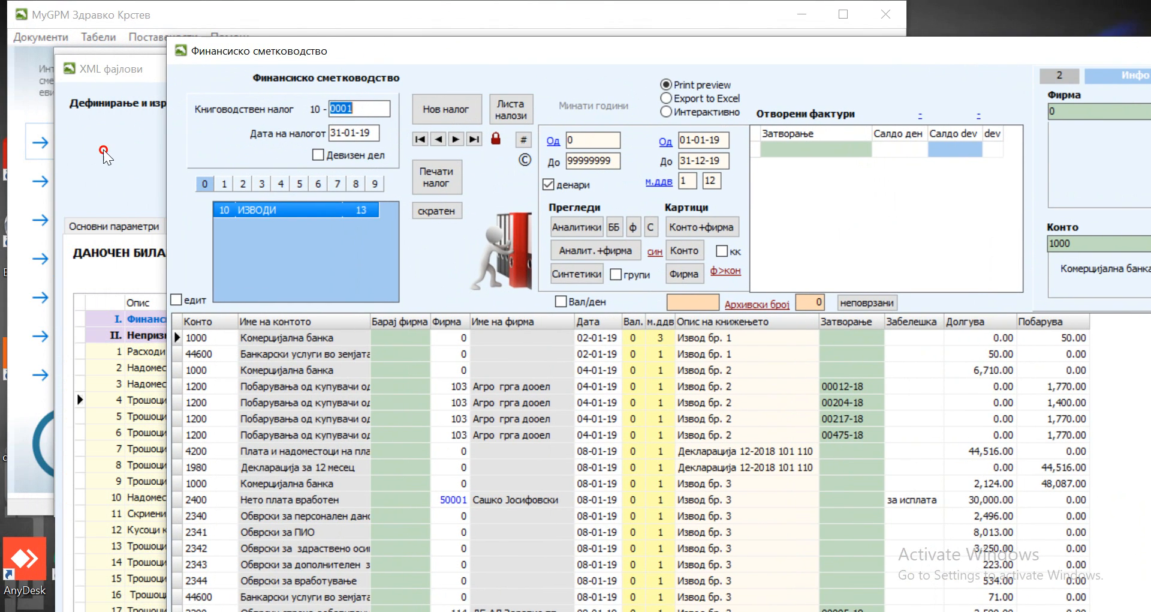
click(105, 156)
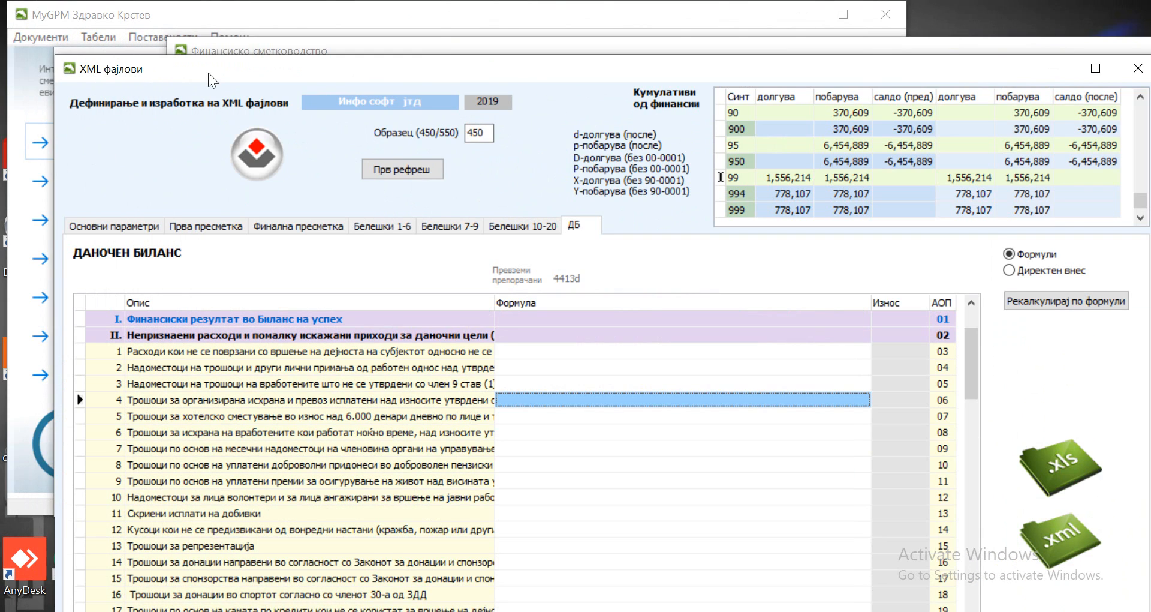
drag(208, 69, 168, 20)
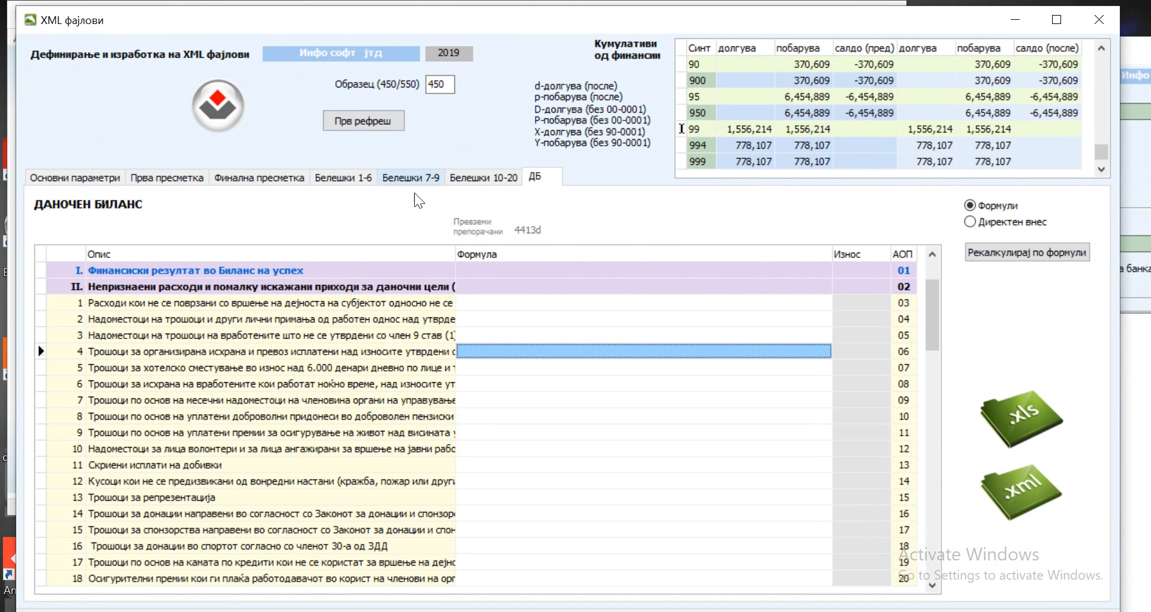
- Import the recommended formulas (Превземи препорачани) into the whole tax balance and go back to its earlier rows
click(470, 233)
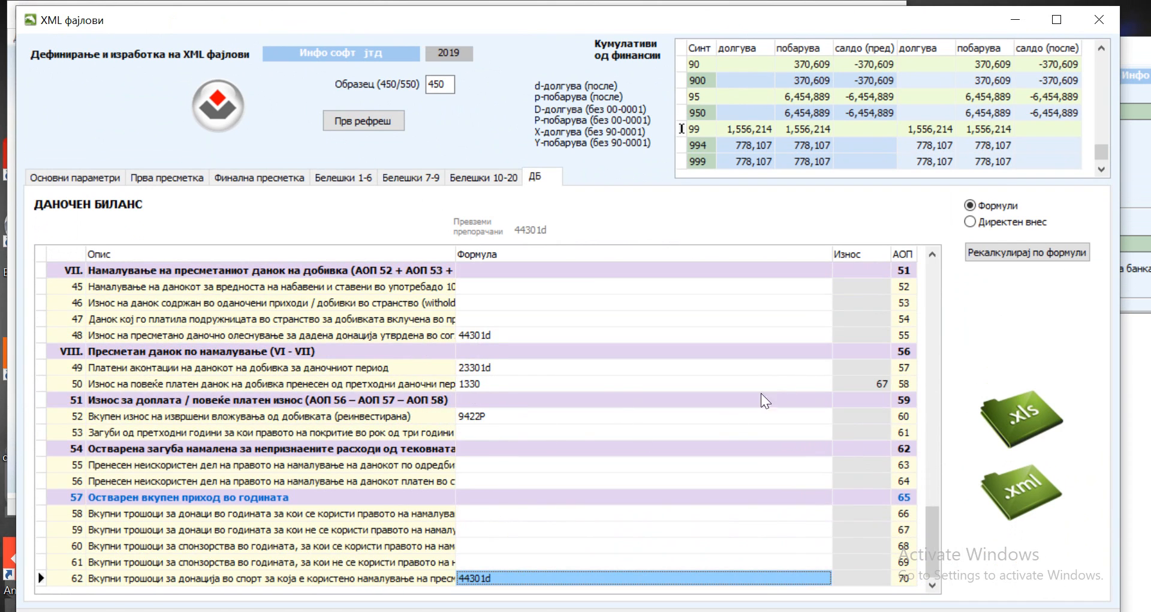
click(935, 277)
click(936, 277)
click(936, 277)
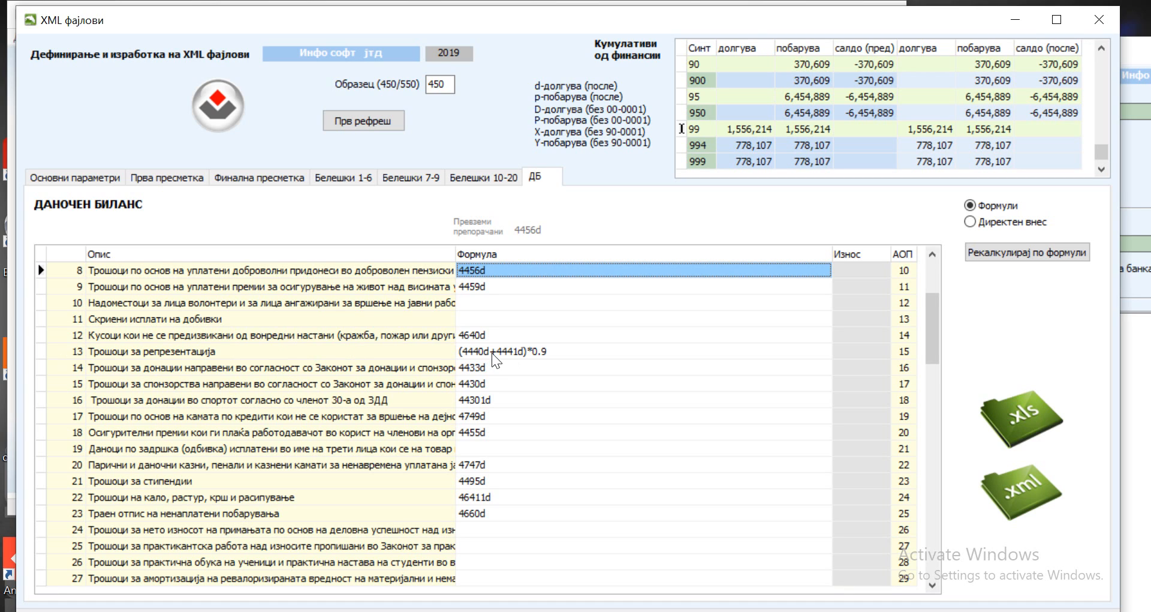
- Examine the formula and amount of row 13, Трошоци за репрезентација (AOП 15)
click(542, 357)
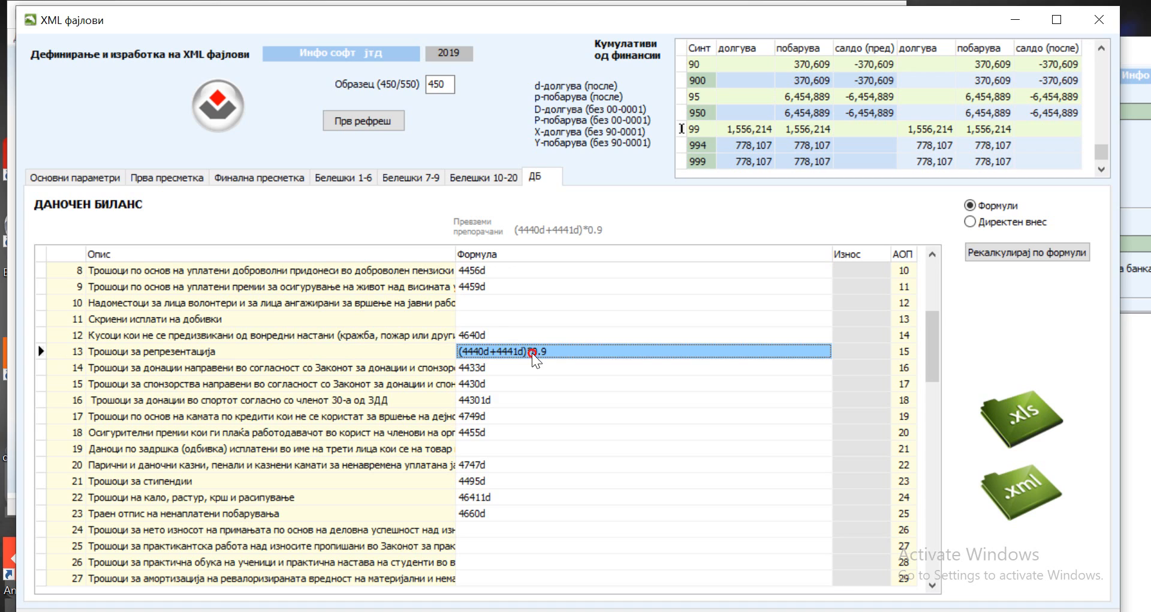
click(528, 353)
drag(527, 352, 550, 352)
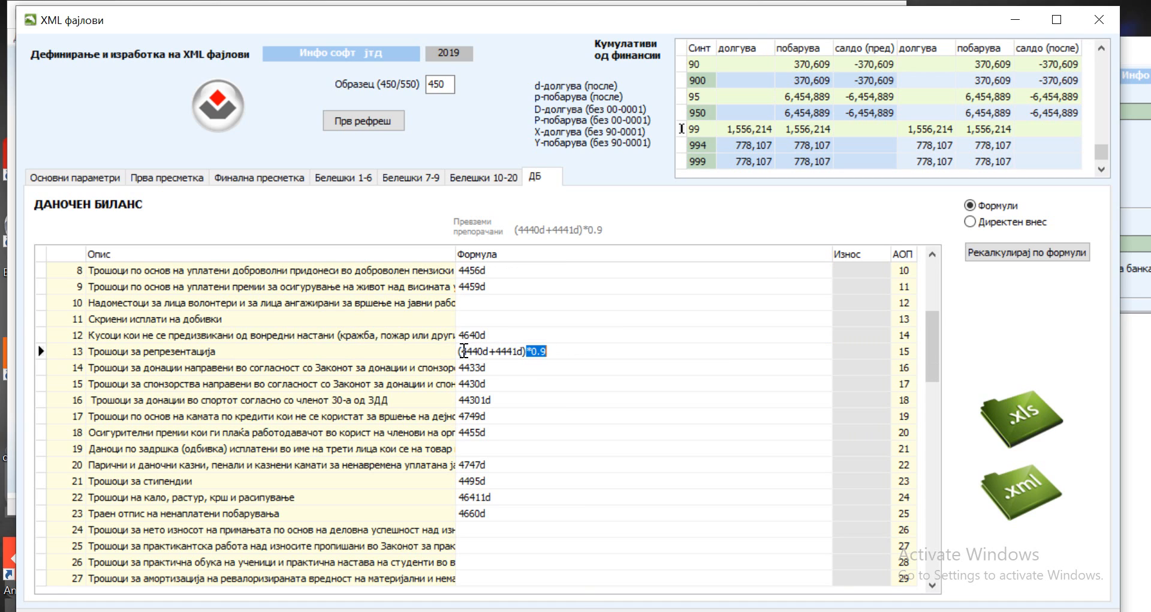
drag(460, 352, 547, 352)
click(545, 351)
click(549, 351)
click(551, 368)
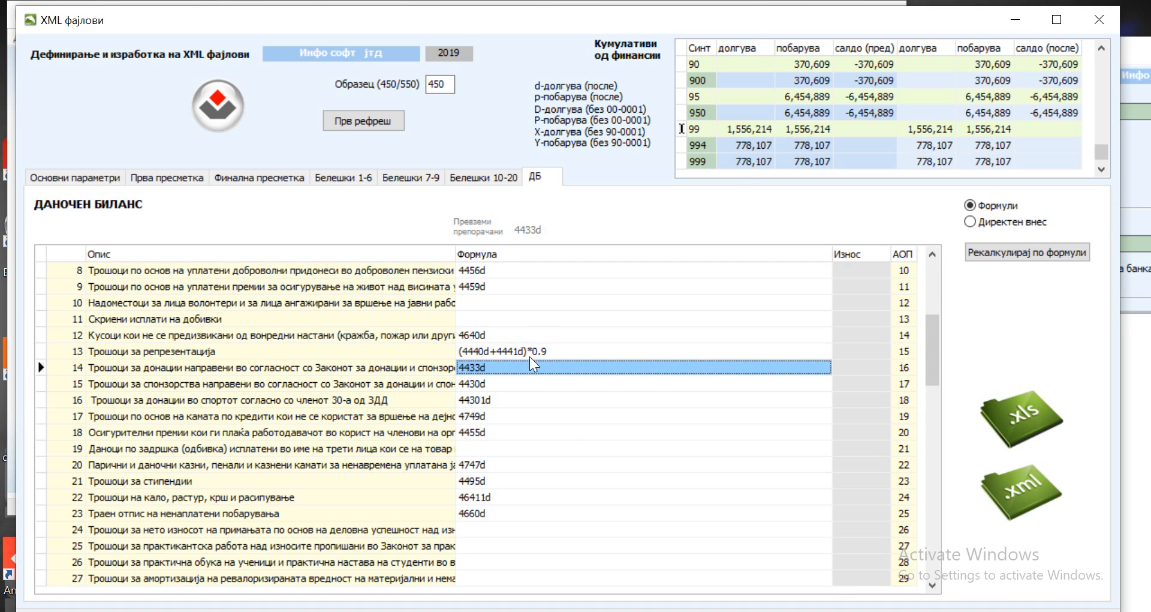
click(852, 352)
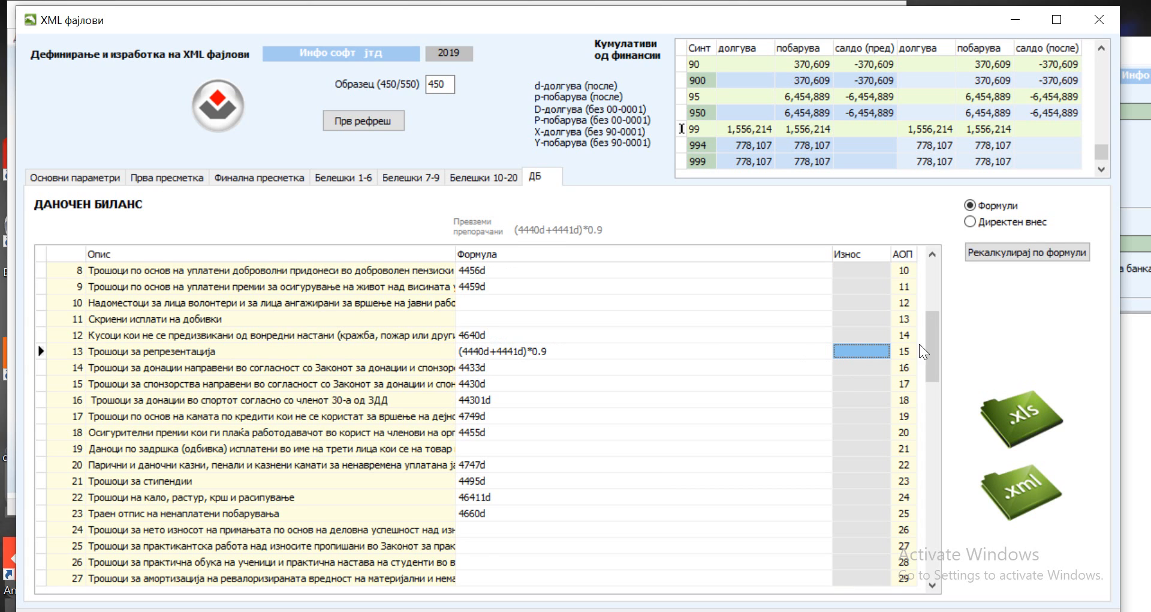
- Examine the amount and formula of row 7, the monthly allowances of management body members (АОП 09)
click(933, 289)
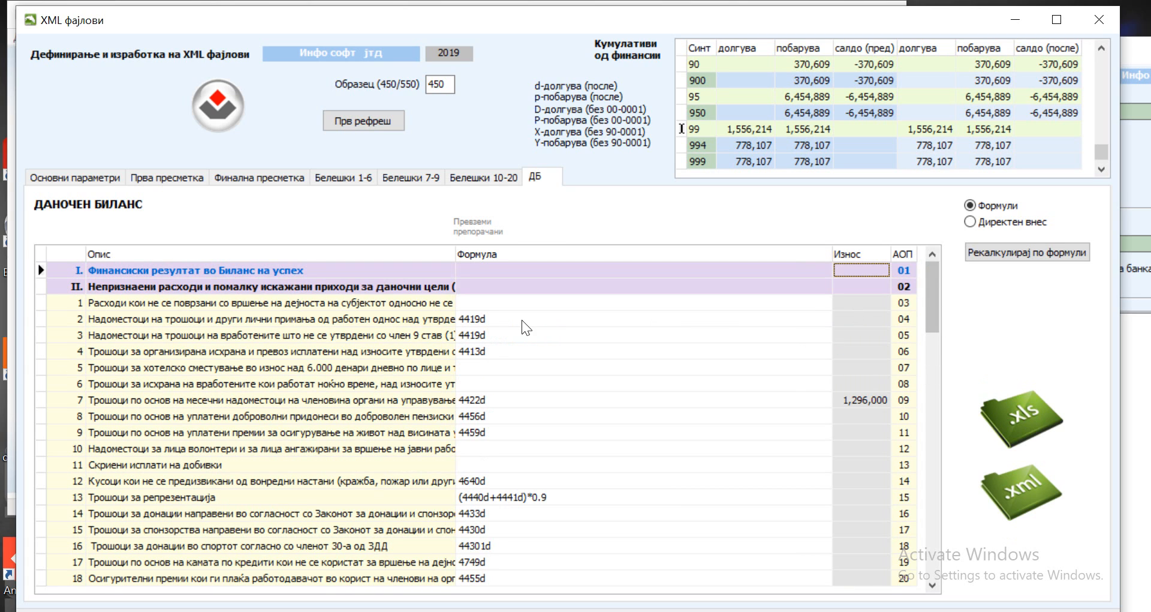
click(856, 401)
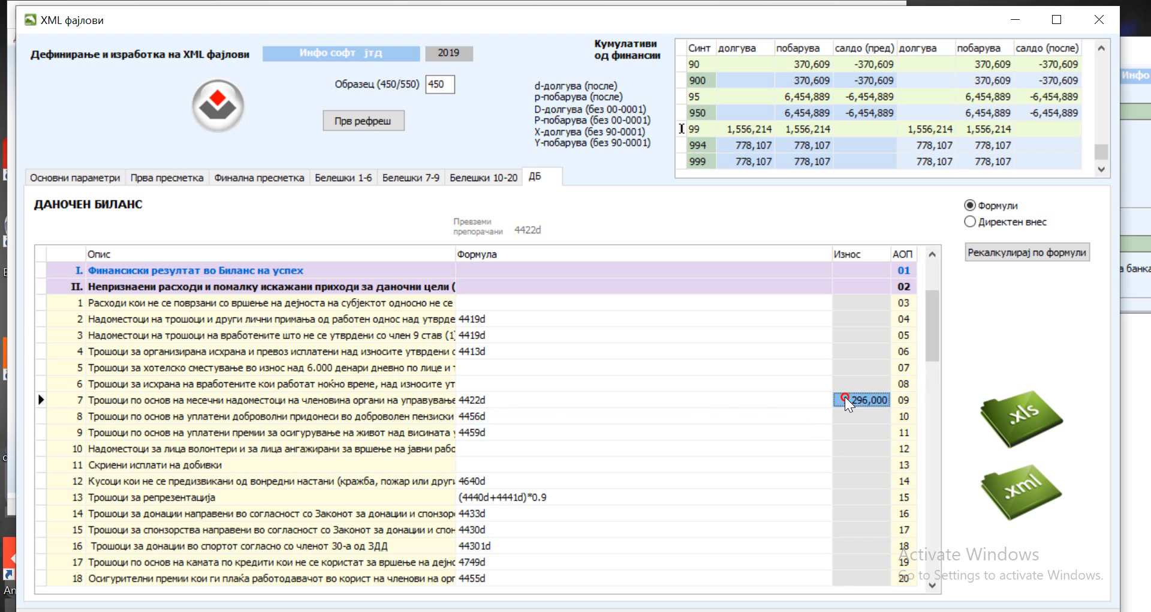
click(498, 409)
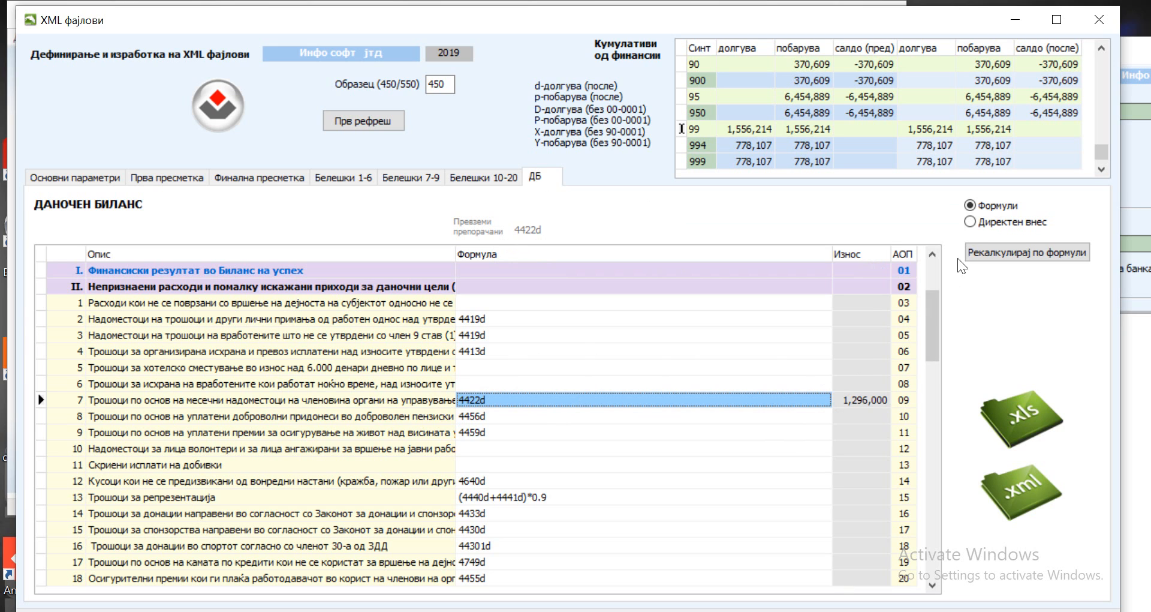
- Enable direct entry (Директен внес) and set the amount of row 4, organised food and transport costs (АОП 06), to 4000
click(969, 222)
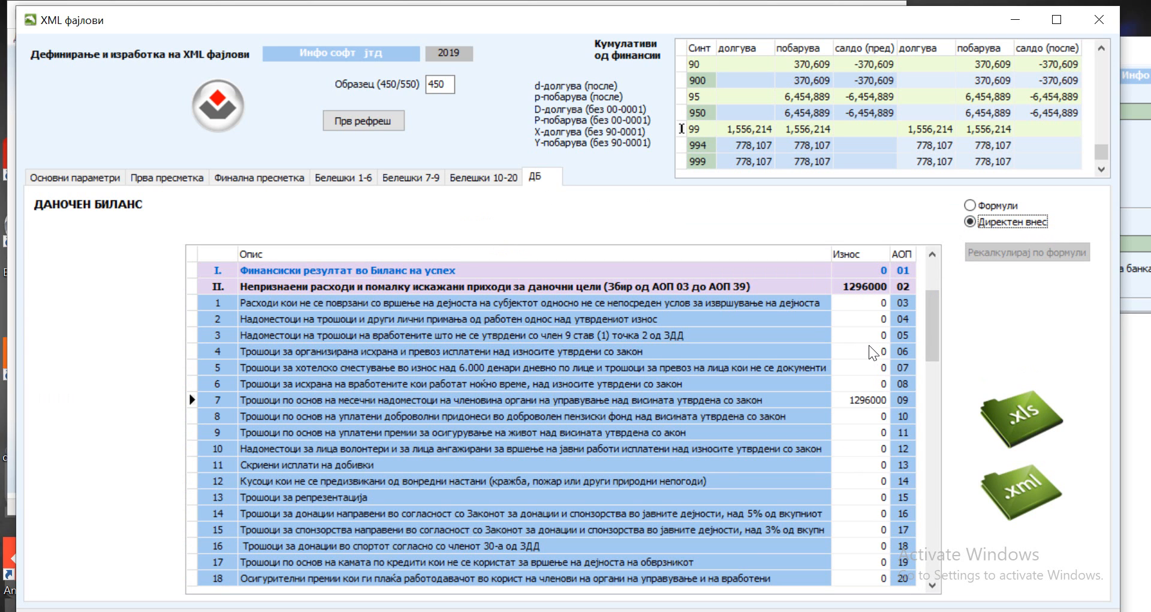
click(868, 351)
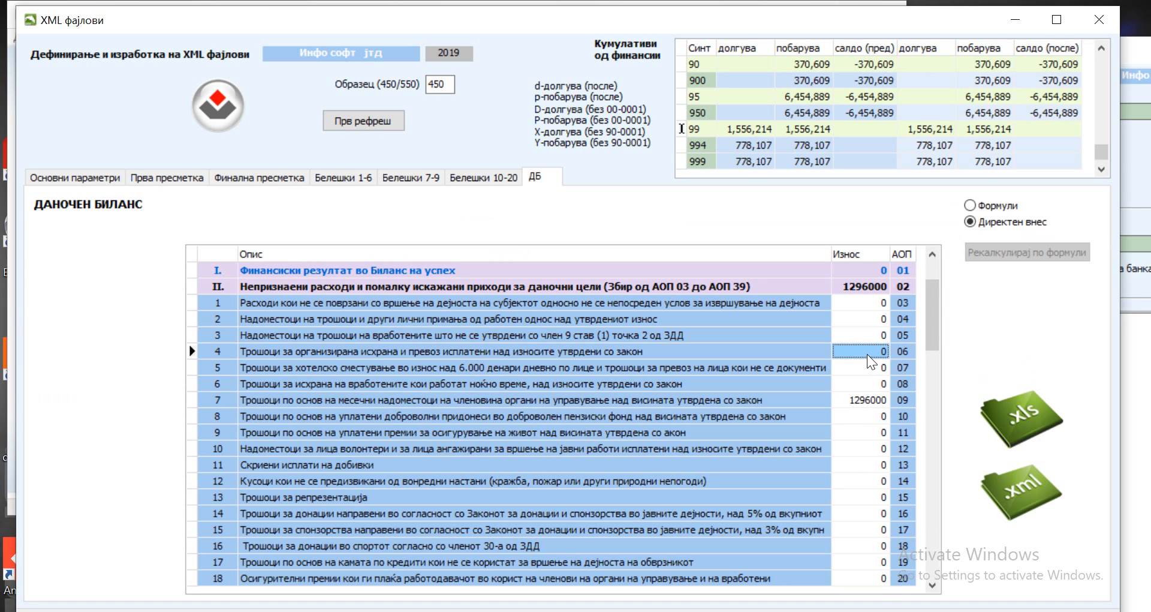
text(40000)
key(Return)
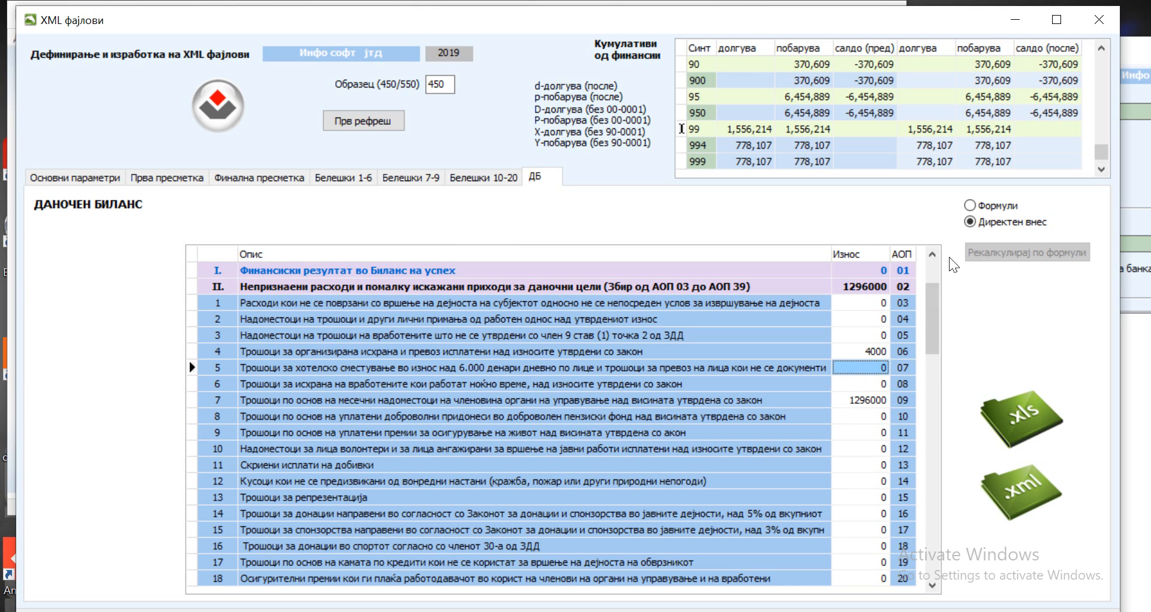
- Return to the formulas mode (Формули) and compare the amounts and formula in rows 4 and 7 (АОП 06 and 09)
click(976, 204)
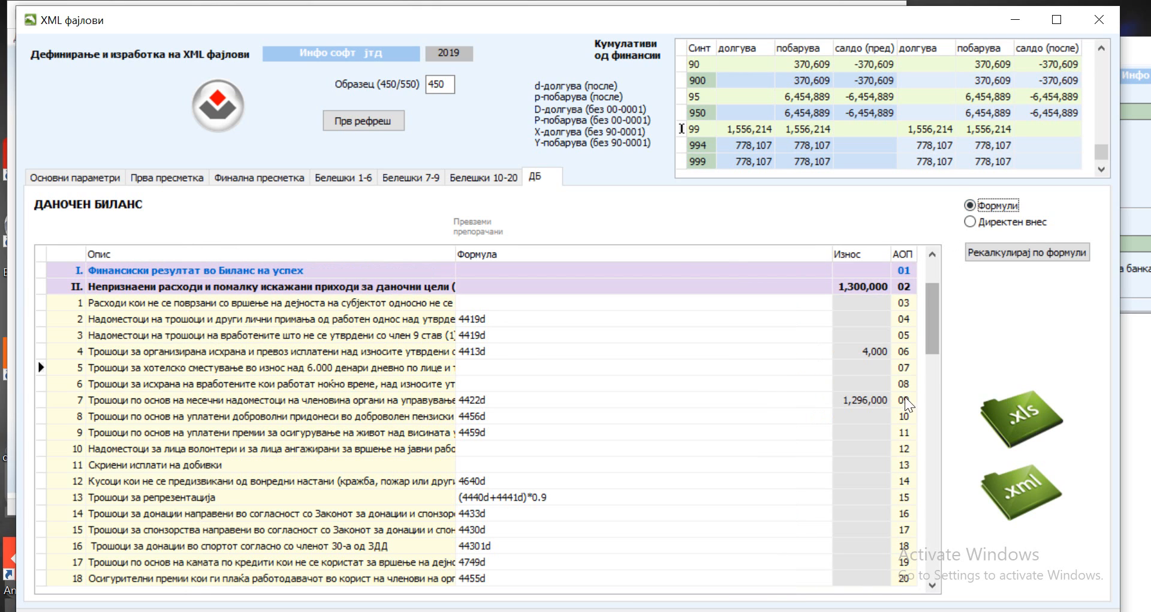
click(872, 353)
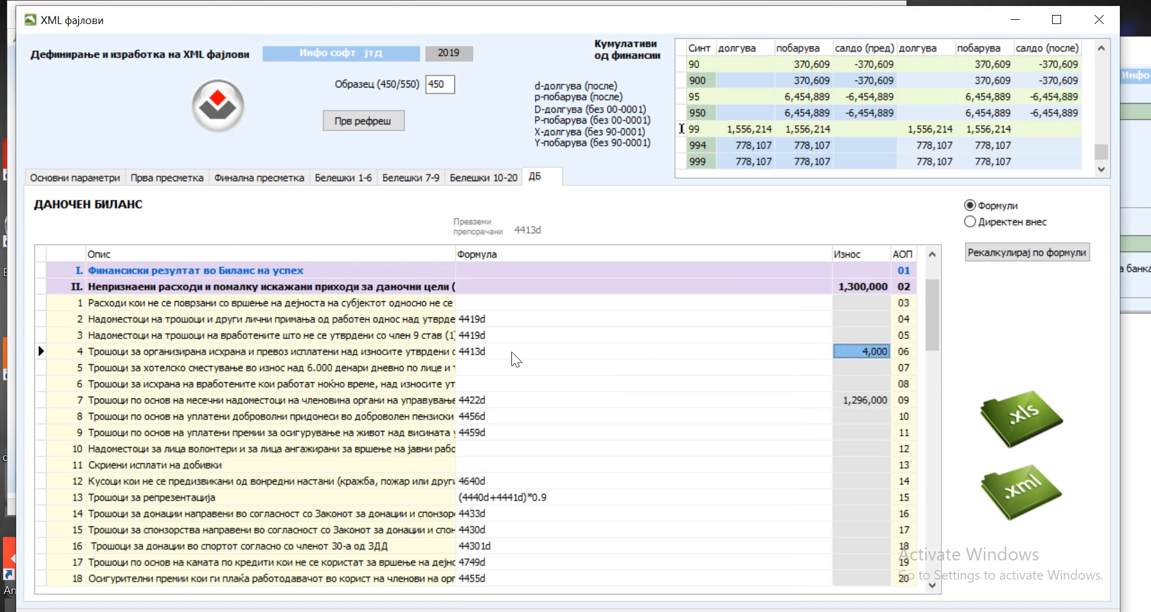
click(478, 354)
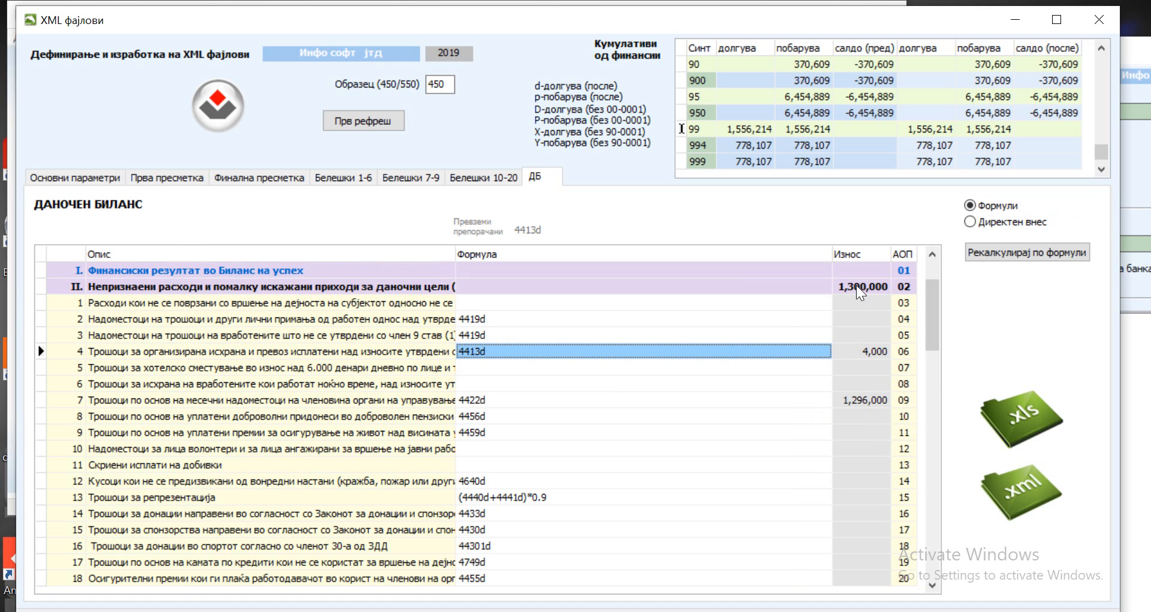
click(864, 403)
click(870, 352)
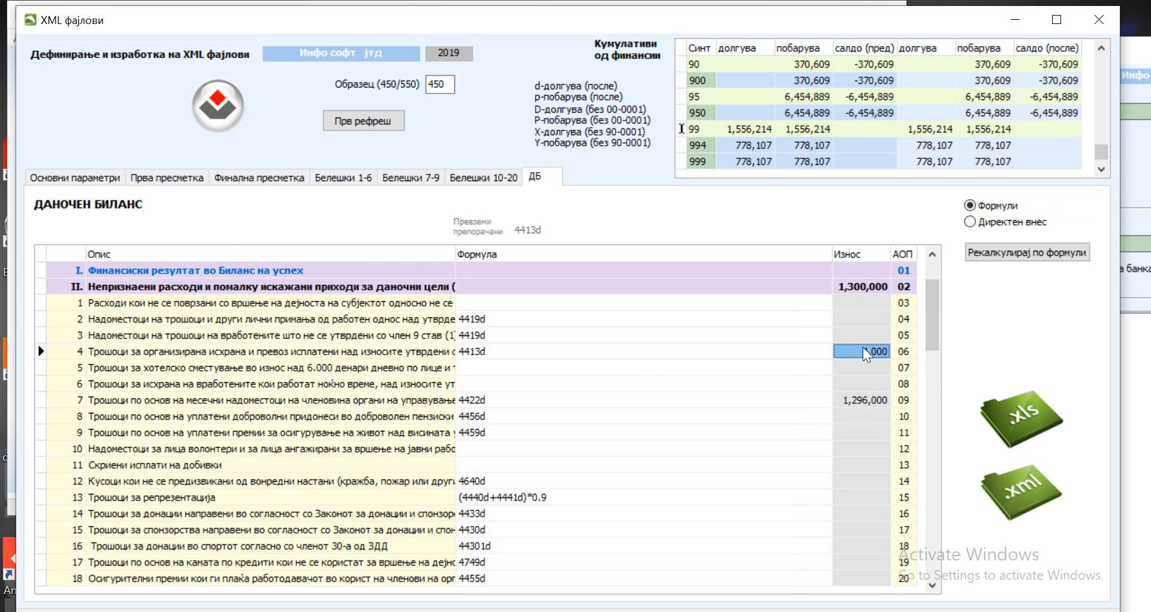
click(866, 400)
click(867, 350)
- Examine the direct-entry amounts around Даночна основа (АОП 40), and return to the beginning of the balance in formulas mode
click(971, 223)
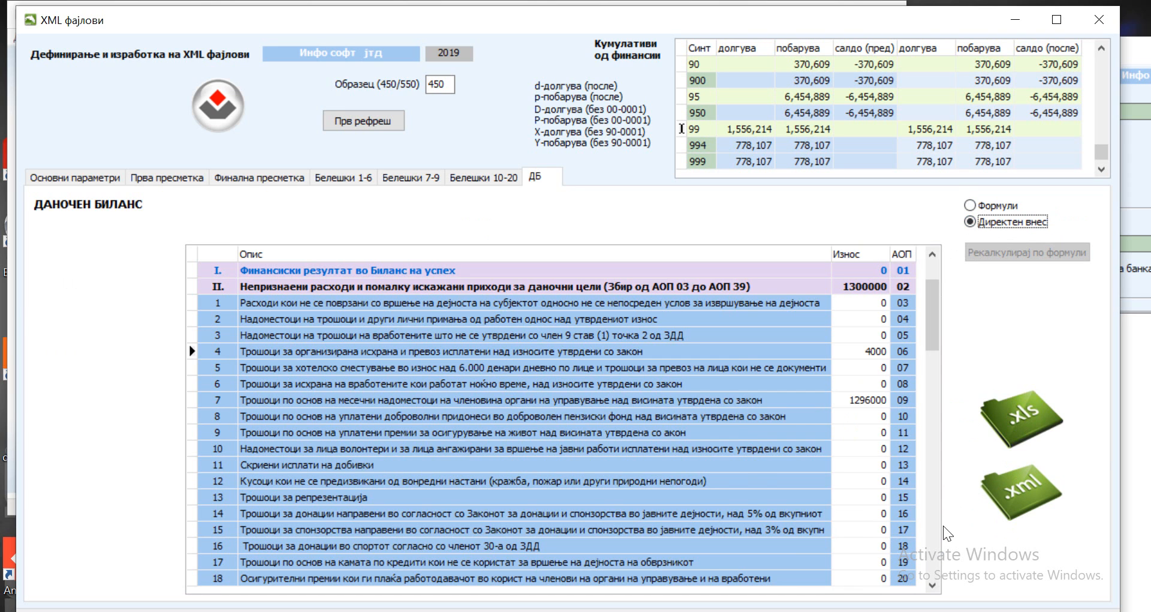
key(Page_Down)
key(Page_Down)
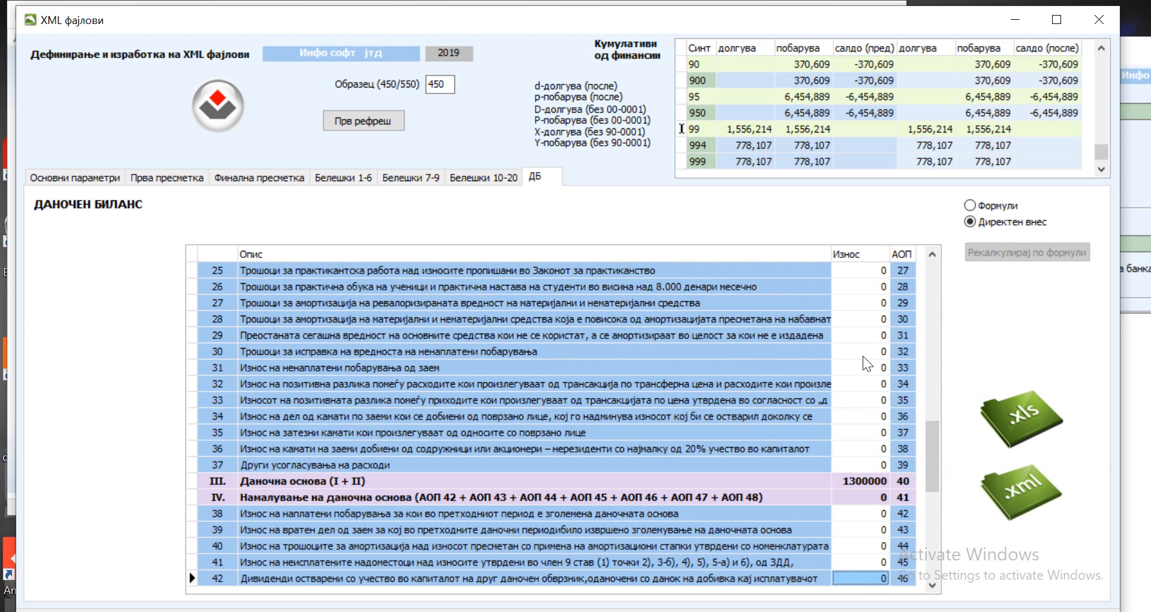
click(859, 352)
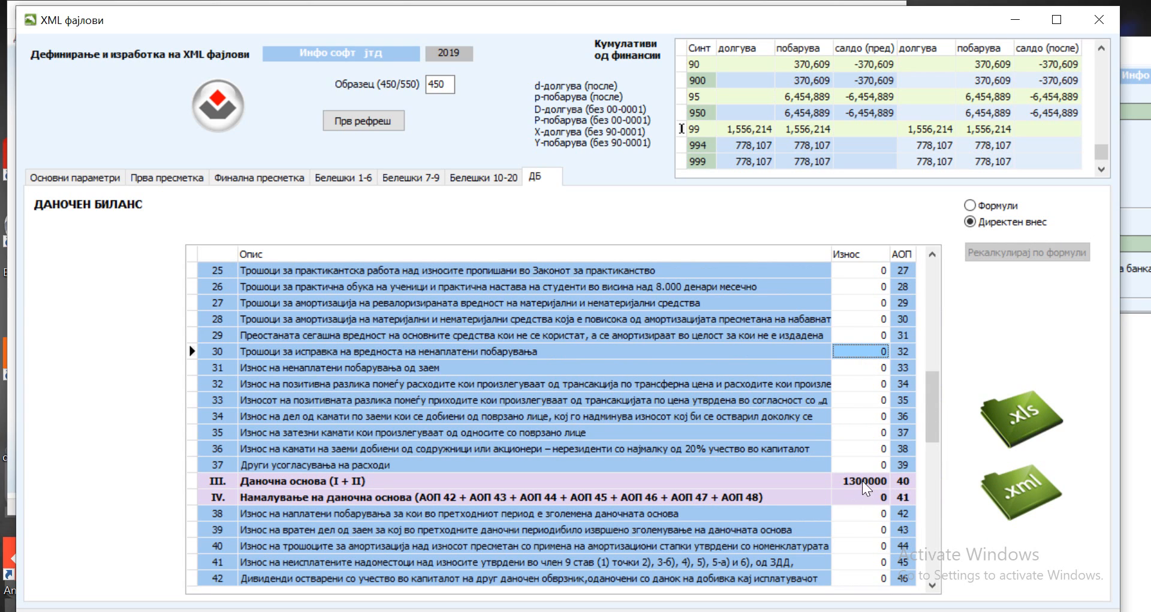
click(976, 204)
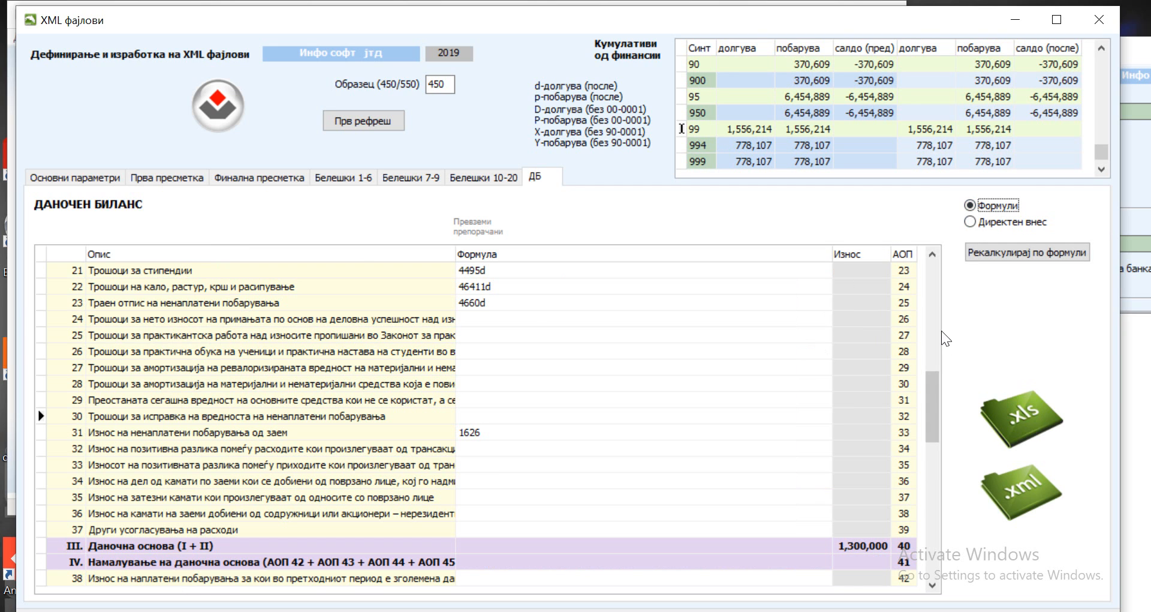
scroll(939, 297, up, 8)
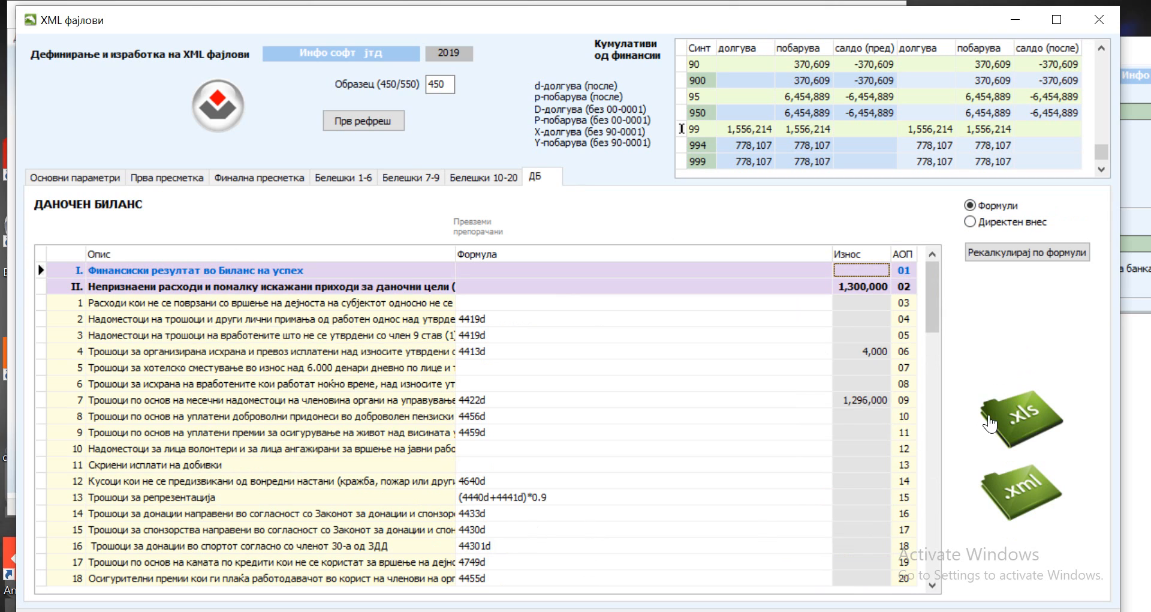
- Try to create the Excel file of the tax balance, and download the XLS collection from the services page of mygpm.com.mk in Chrome
click(1027, 415)
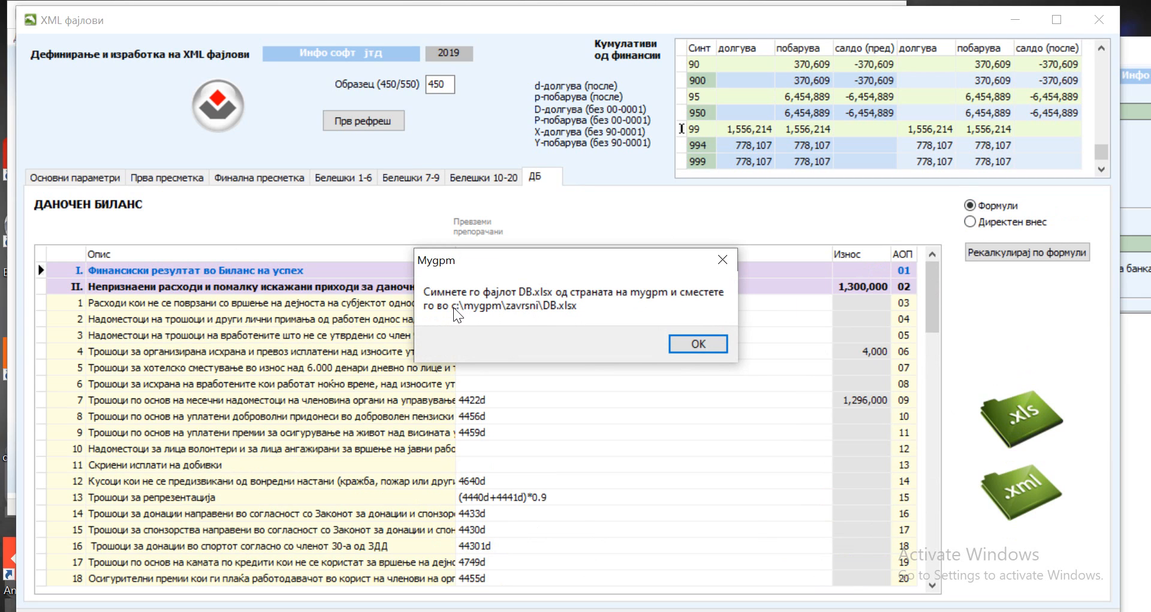
click(699, 348)
mouse_move(600, 611)
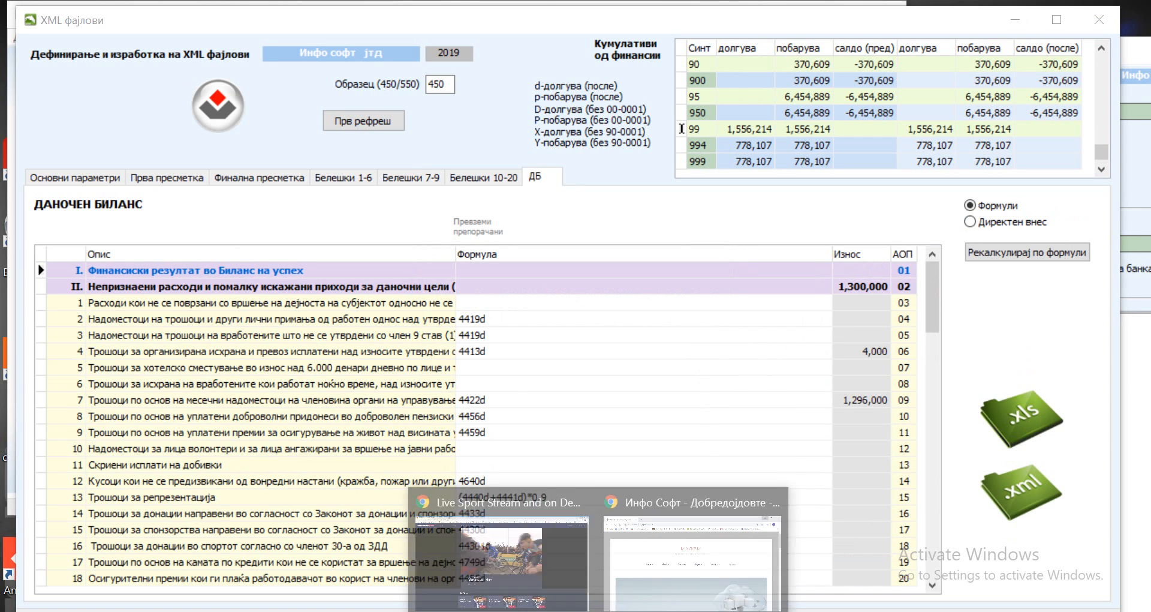
click(640, 568)
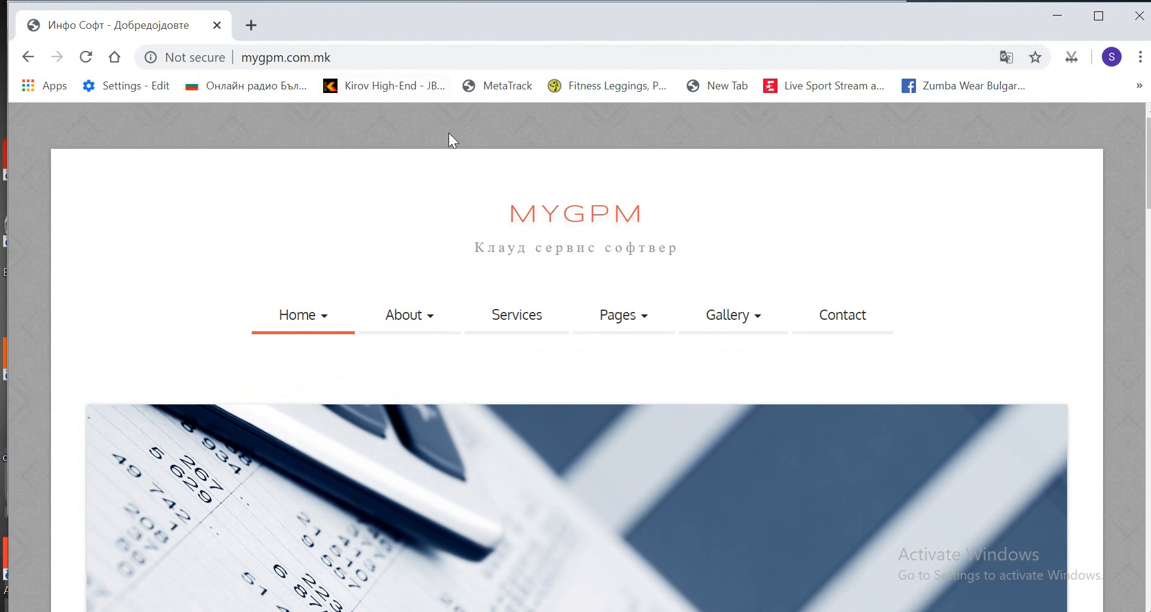
click(516, 316)
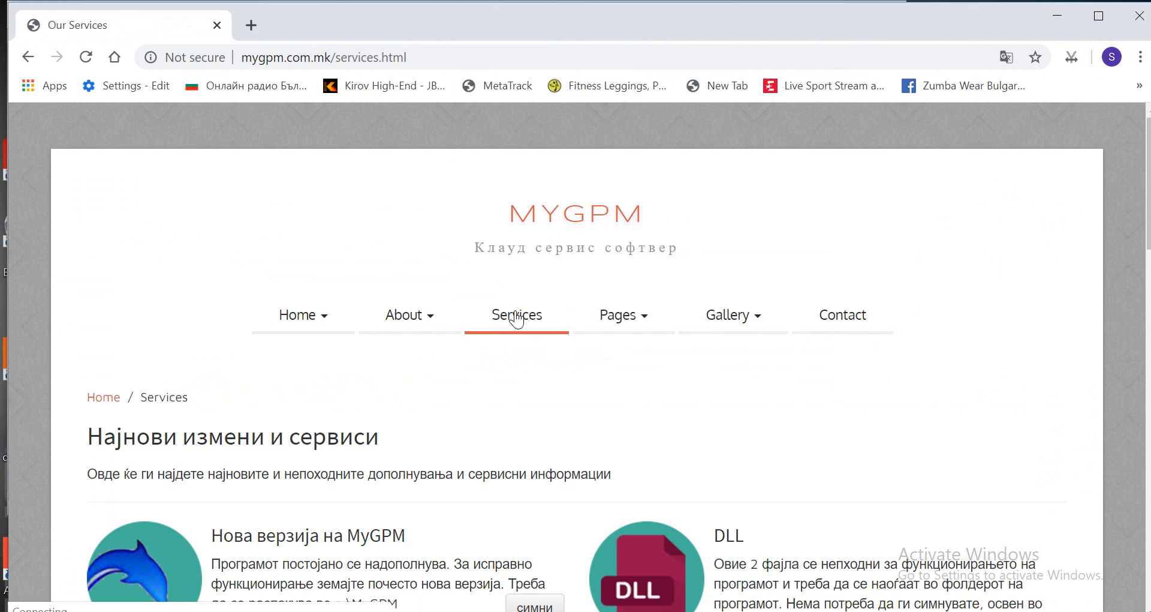
scroll(380, 369, down, 5)
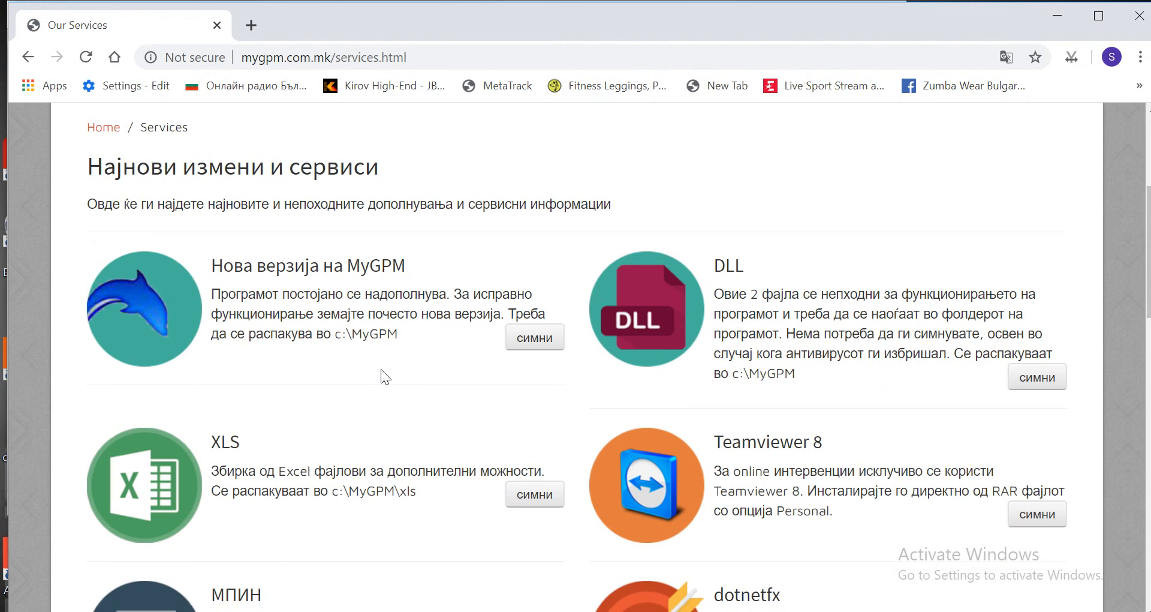
click(162, 466)
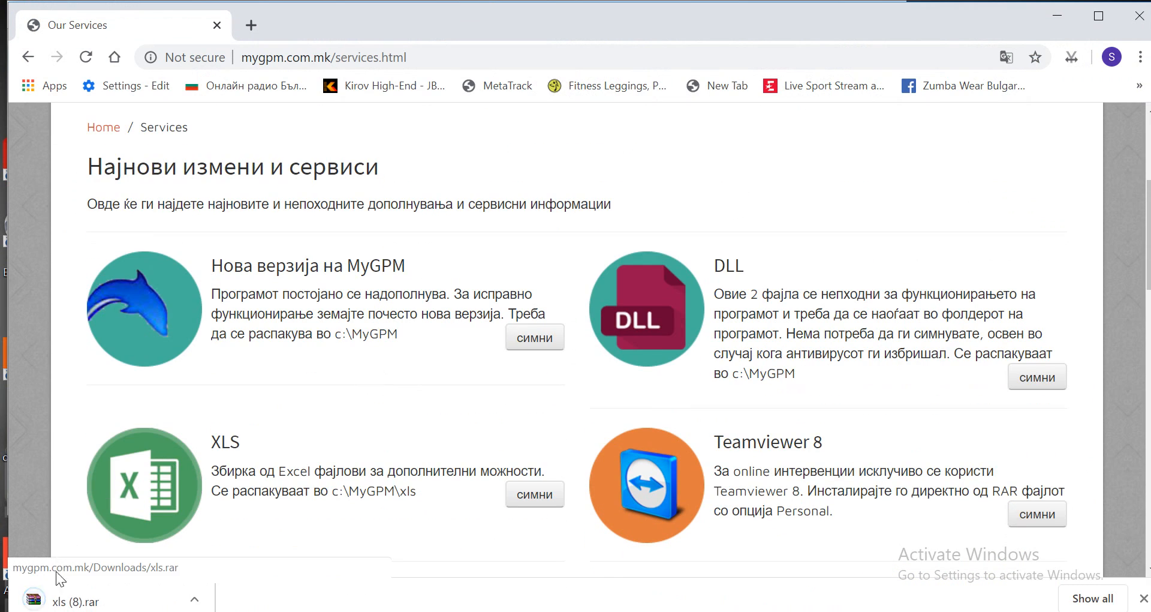
- Extract DB.xlsx from the downloaded XLS archive into C:\MyGPM\Zavrsni and return to the XML files window
click(75, 601)
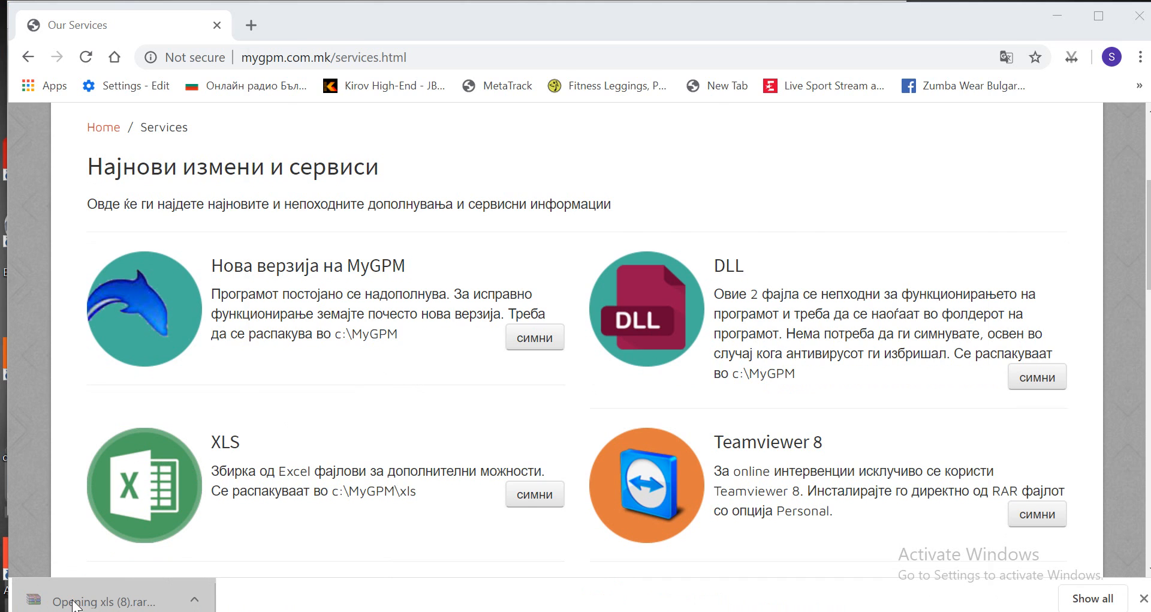
click(262, 241)
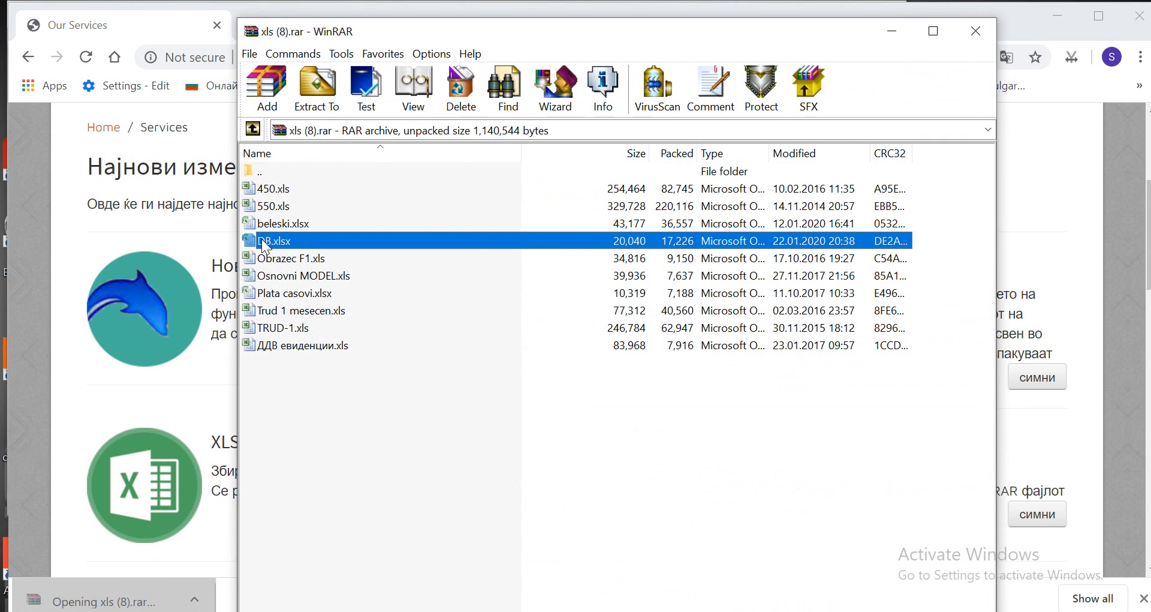
click(313, 96)
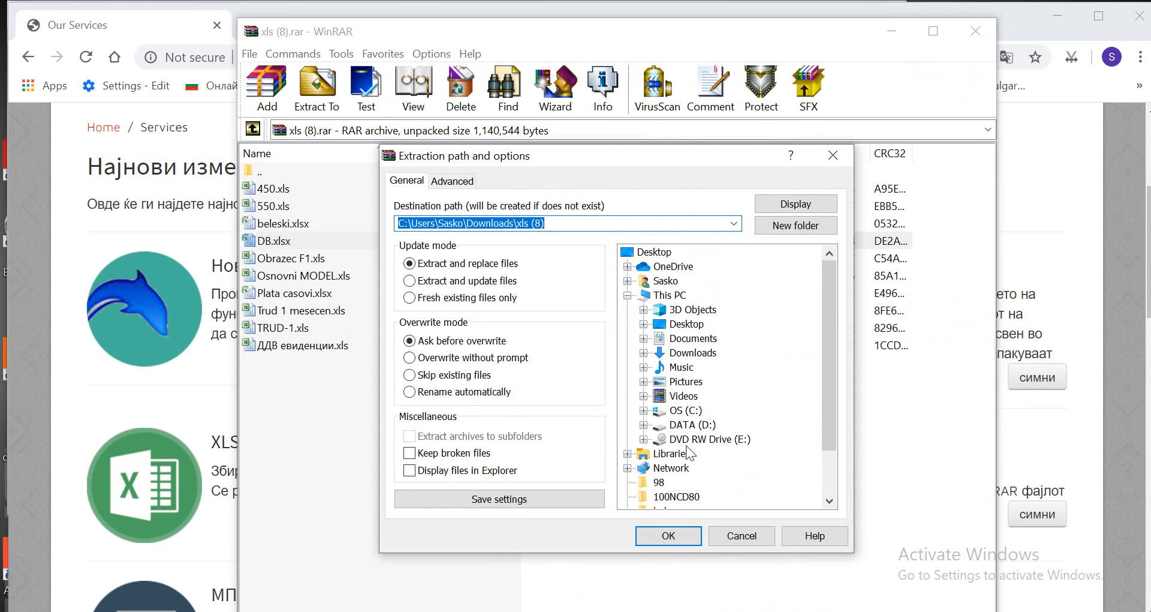
double_click(686, 410)
double_click(700, 397)
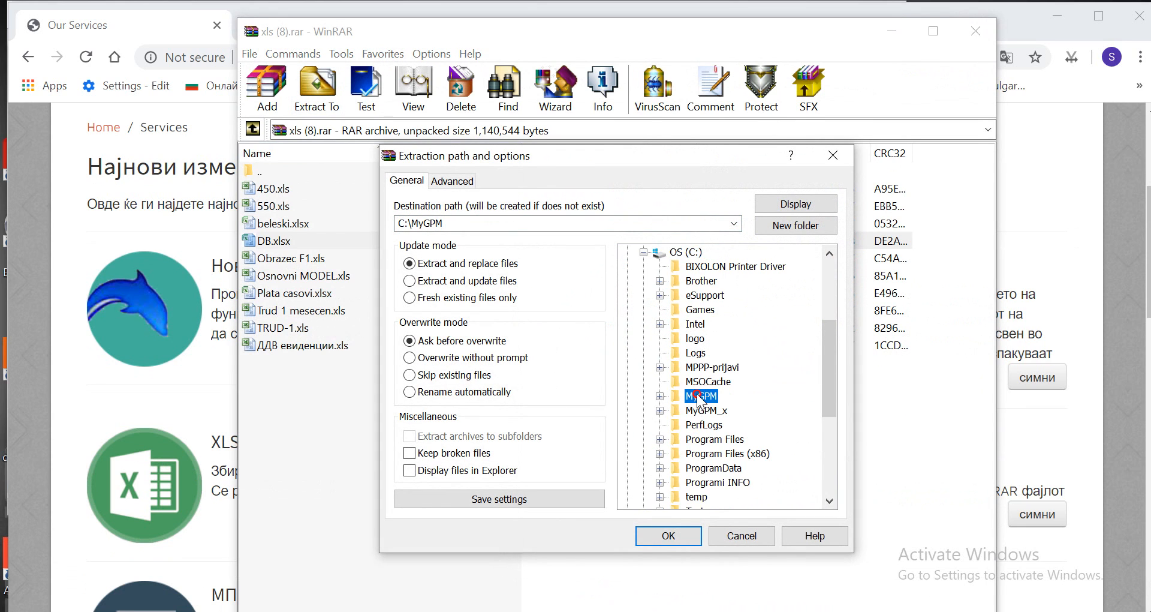
double_click(714, 498)
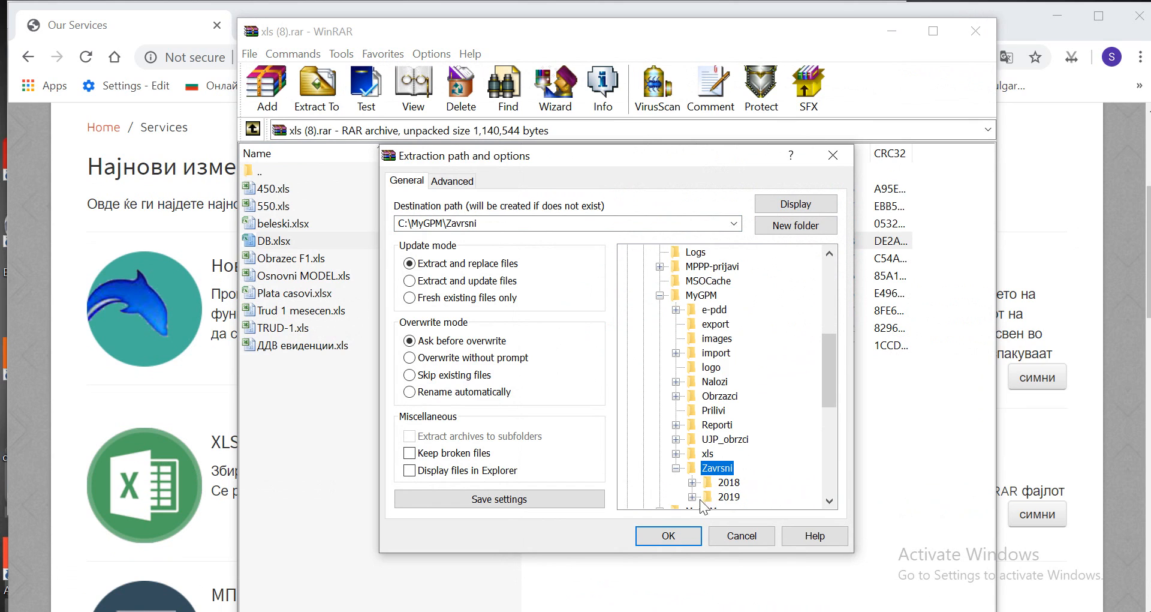
click(675, 538)
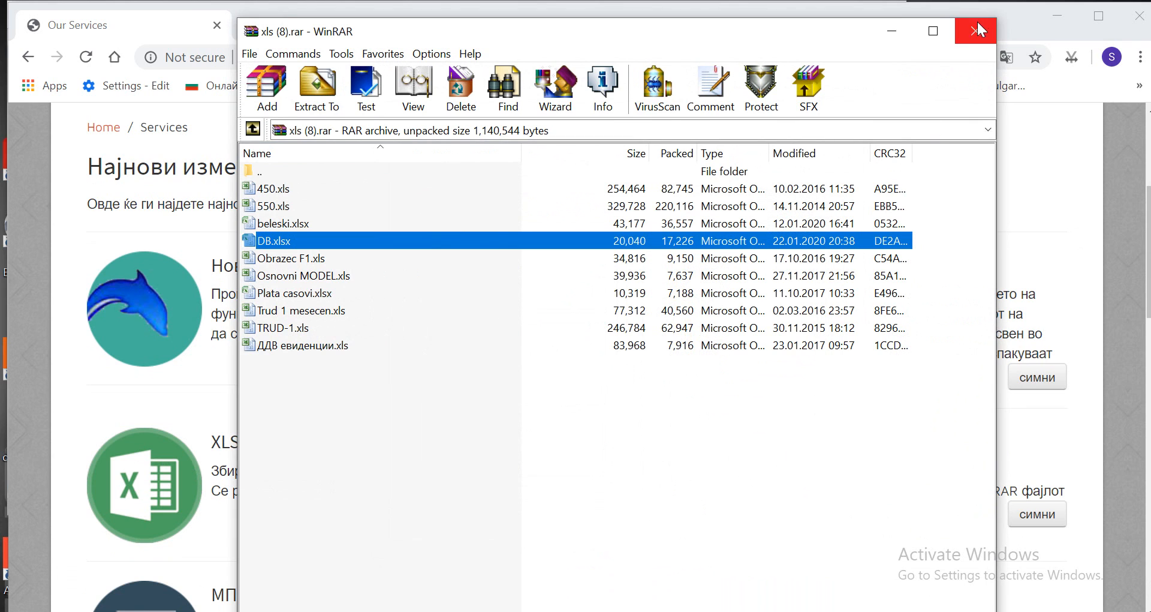
click(976, 25)
click(1139, 16)
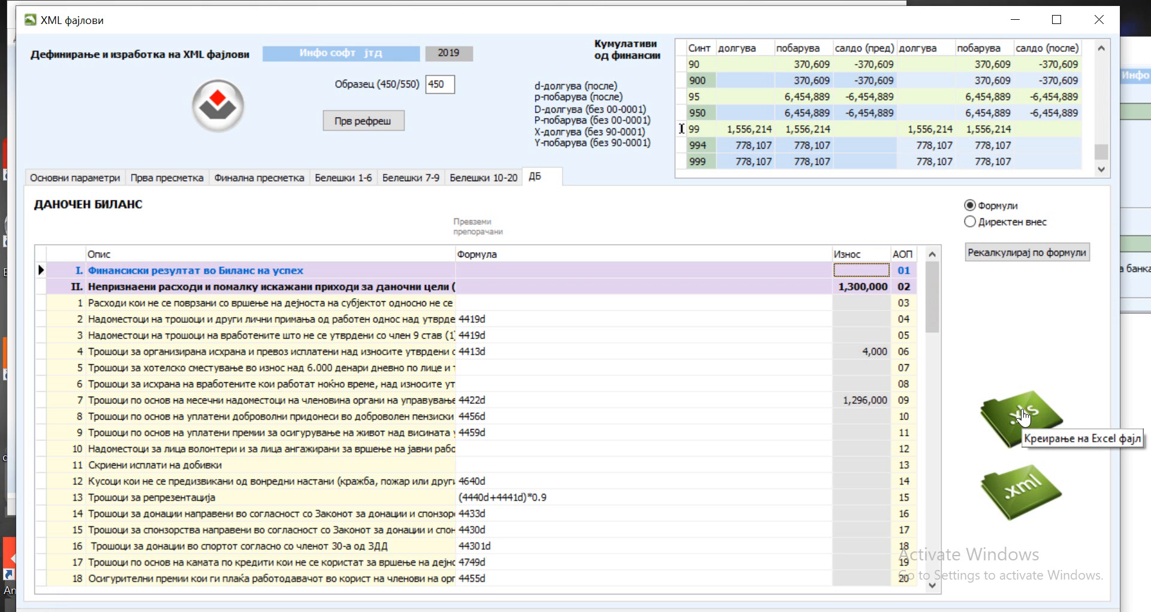
- Create the Excel file of the tax balance, review its rows from start to end and close the workbook
click(1024, 414)
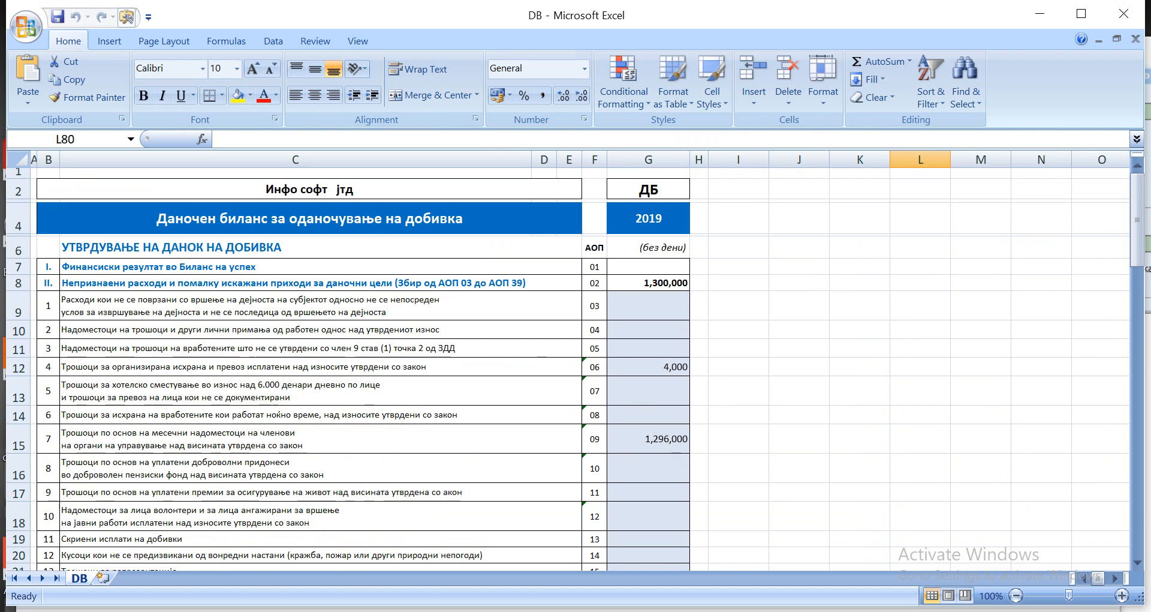
scroll(280, 272, down, 3)
scroll(280, 273, up, 3)
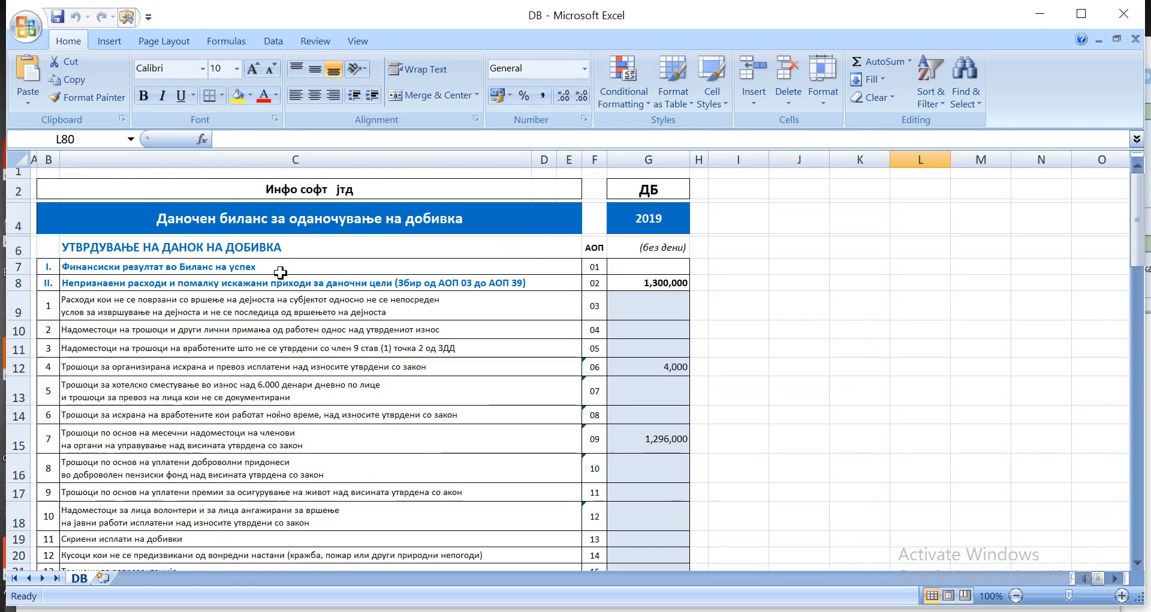
scroll(571, 273, down, 15)
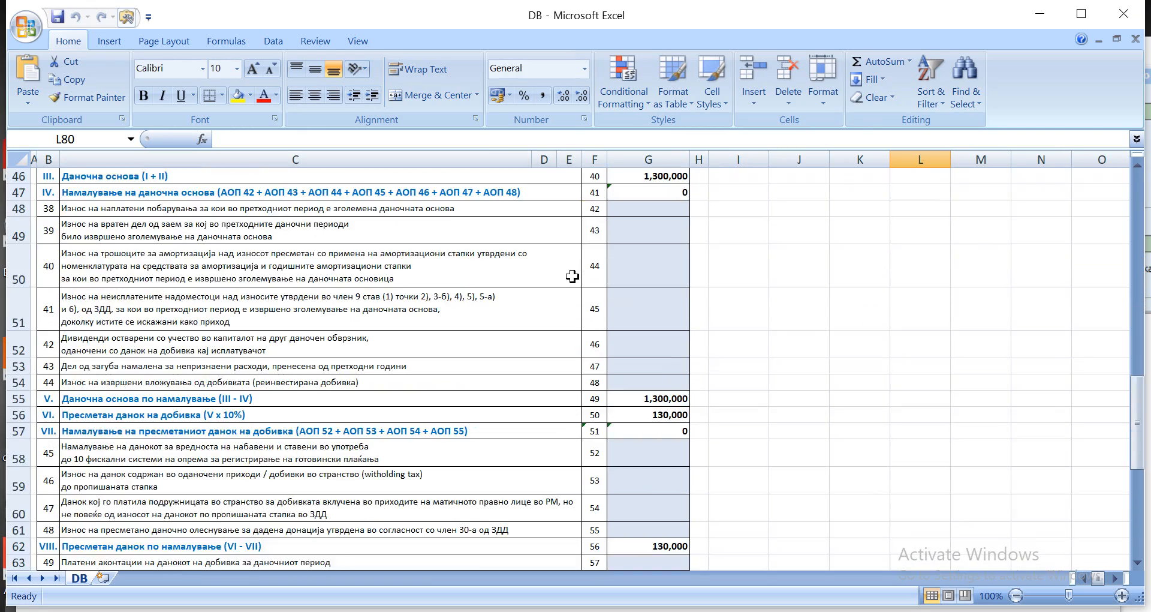
scroll(573, 276, down, 5)
scroll(573, 276, up, 20)
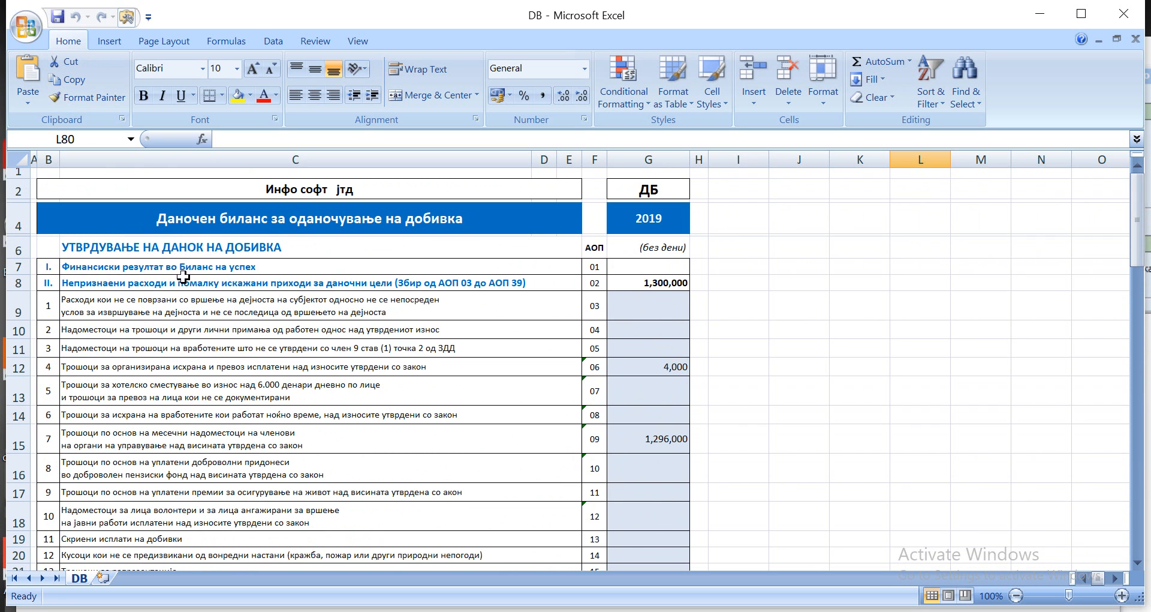
click(1118, 22)
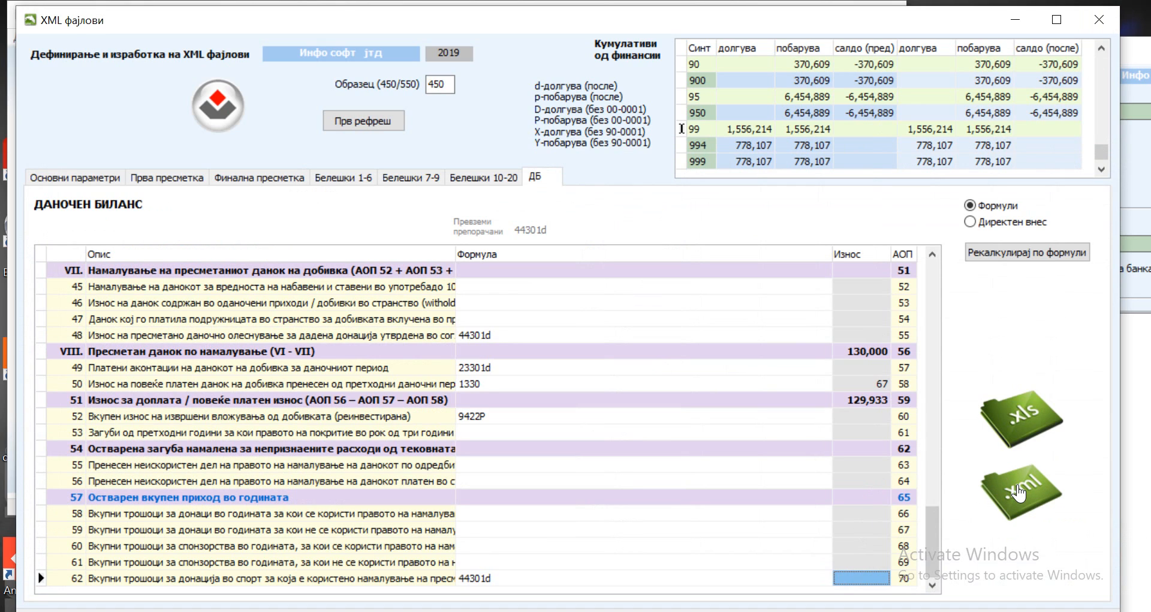
- Create the XML file of the tax balance and show the full path of its folder
click(1018, 491)
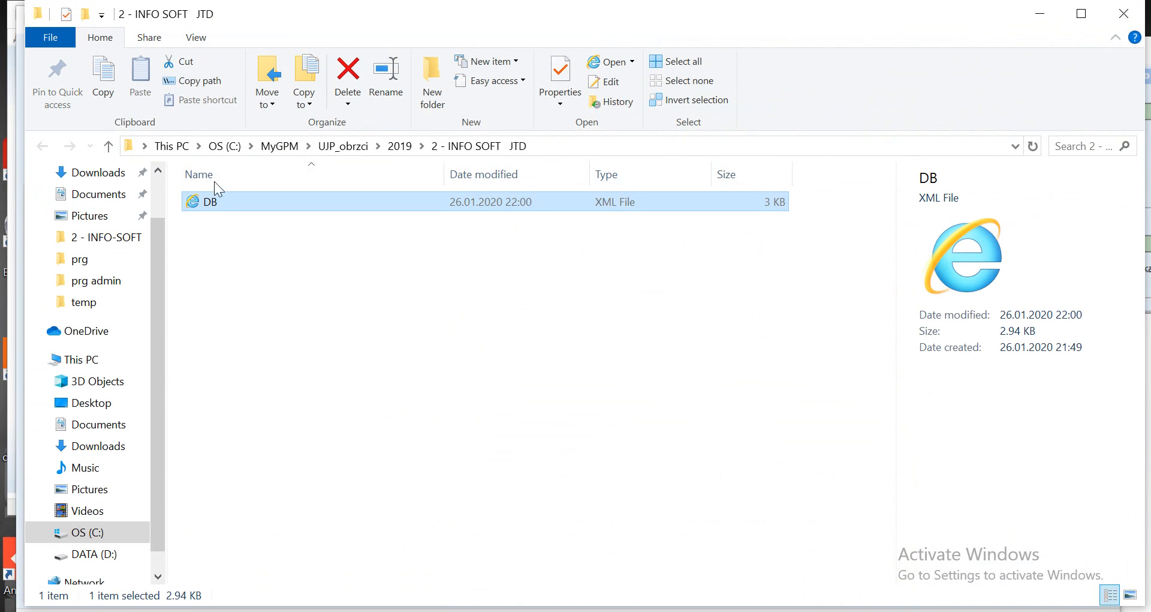
click(550, 144)
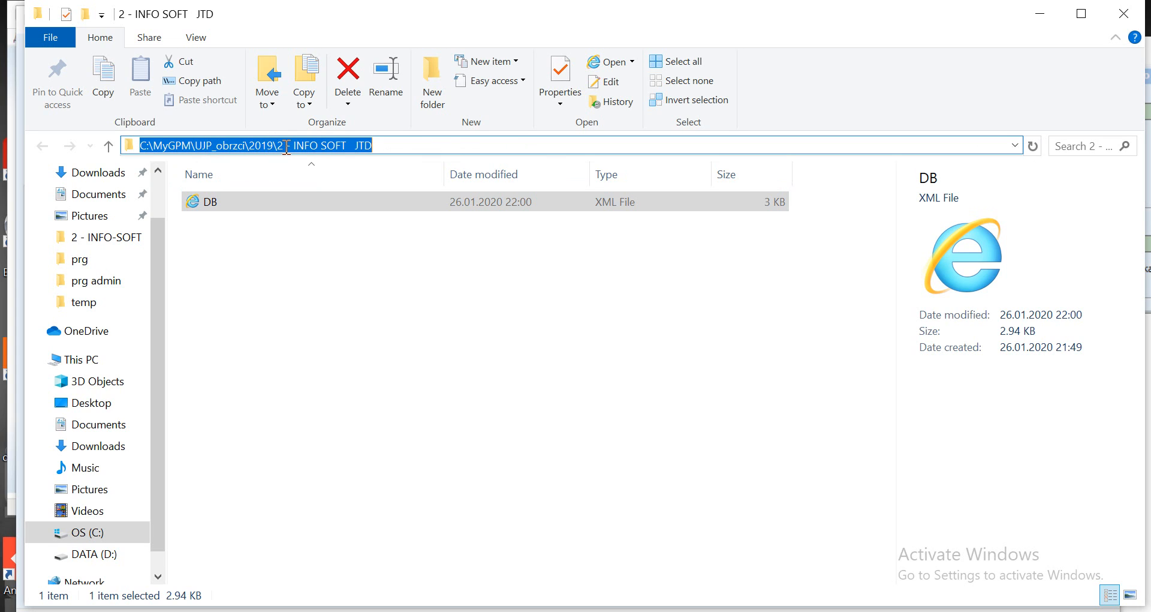
- Replace the folder path with the copied full path of DB.xml and open that file
click(228, 235)
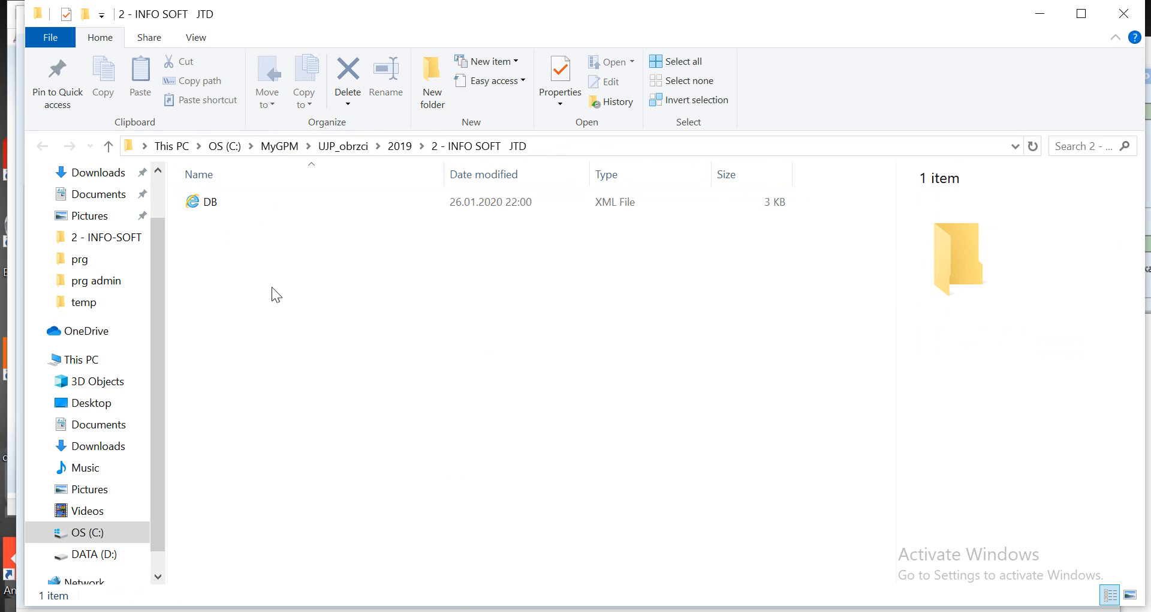
click(546, 142)
right_click(546, 142)
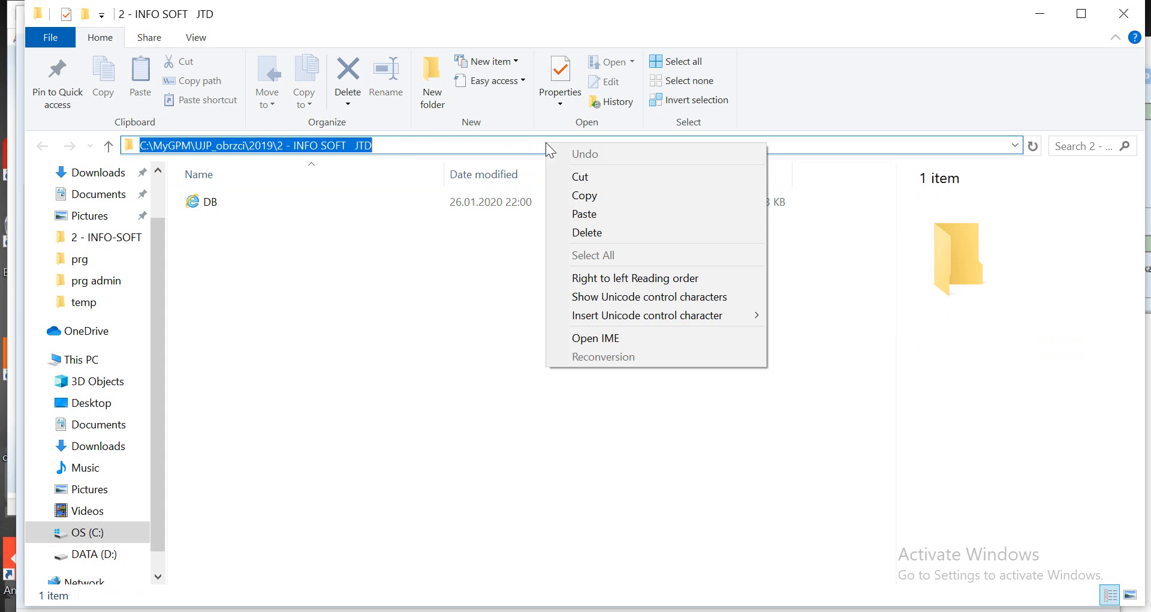
click(591, 211)
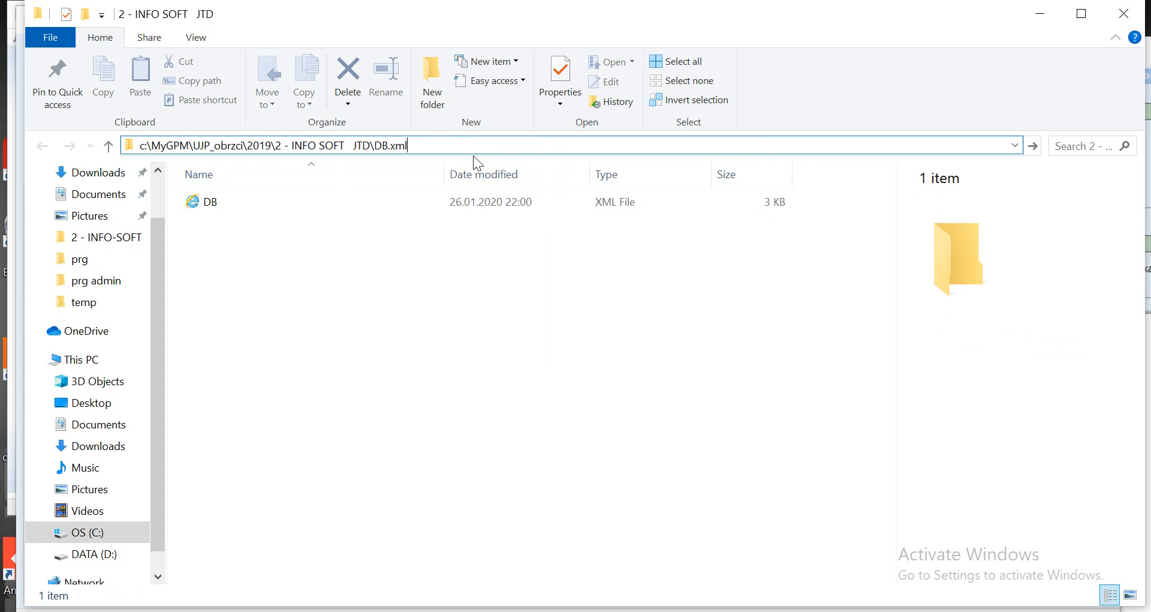
key(Return)
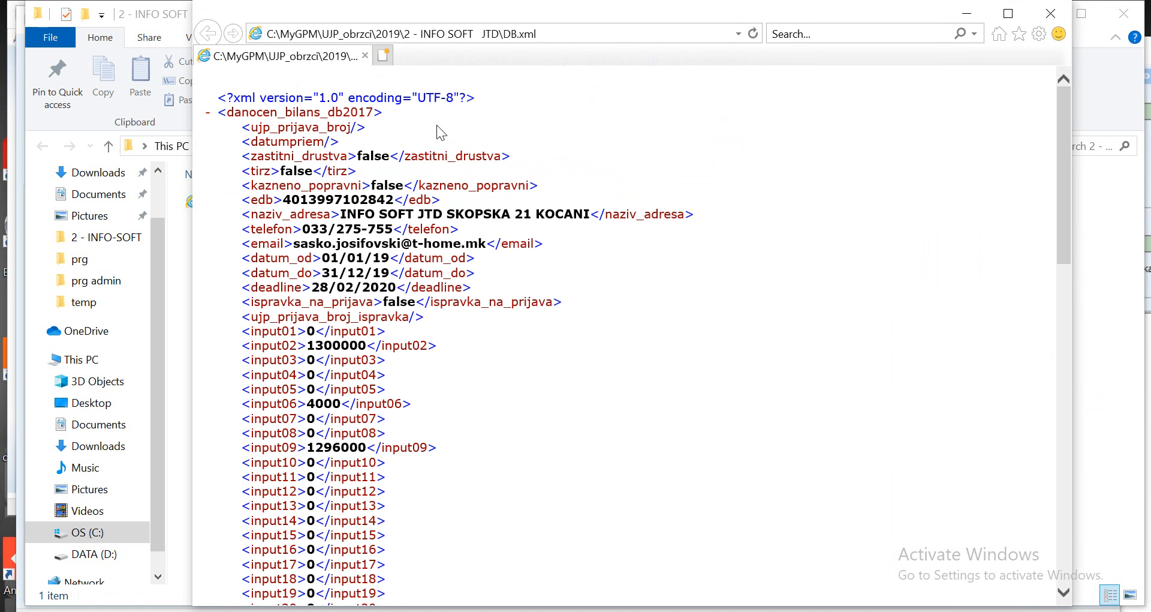
- Review the tax balance XML from start to end, close it and return to the XML files window of MyGPM
scroll(474, 215, down, 15)
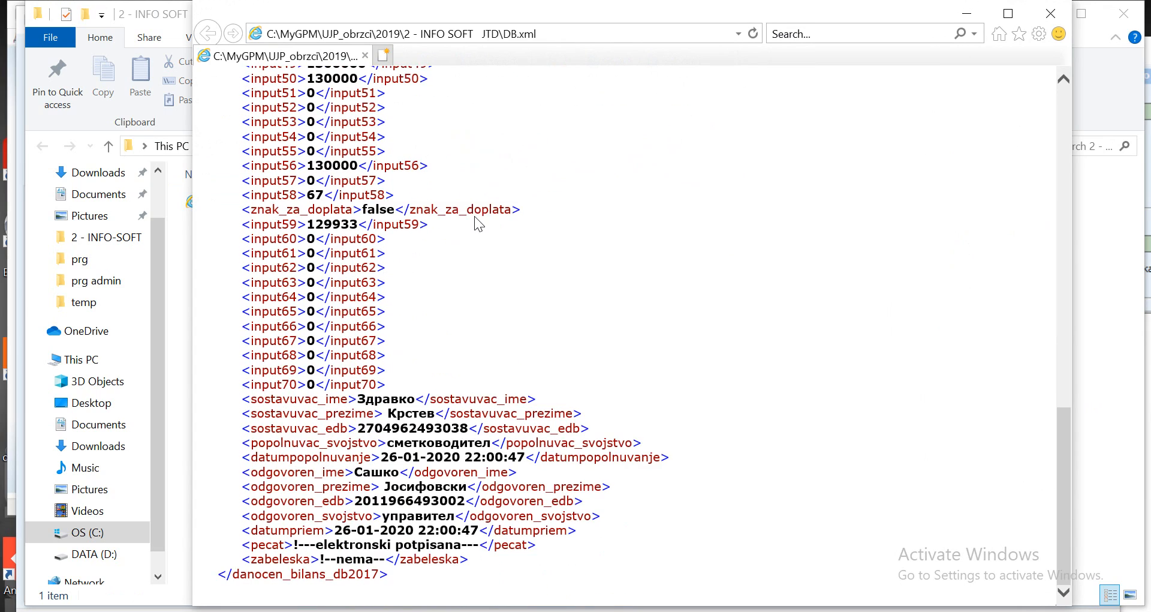
scroll(476, 218, up, 15)
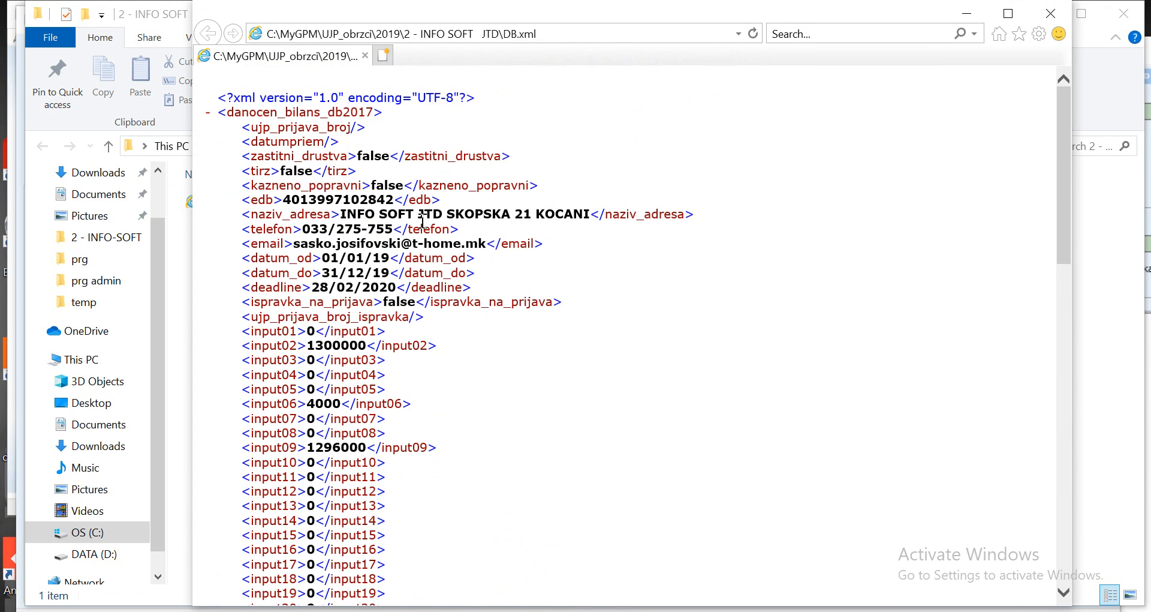
click(1050, 14)
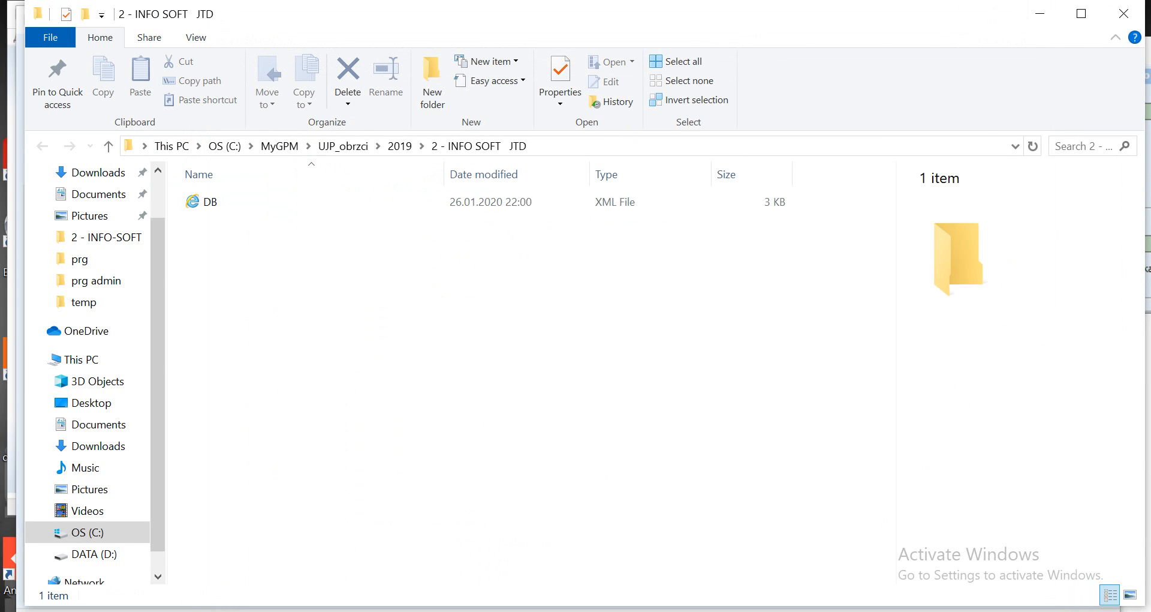
click(727, 607)
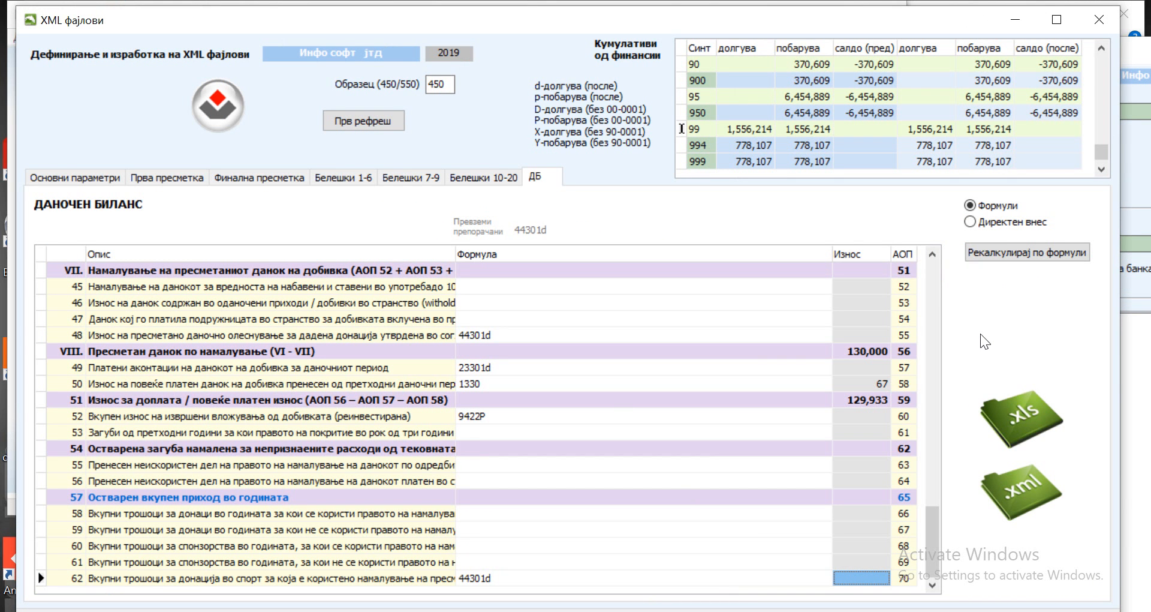